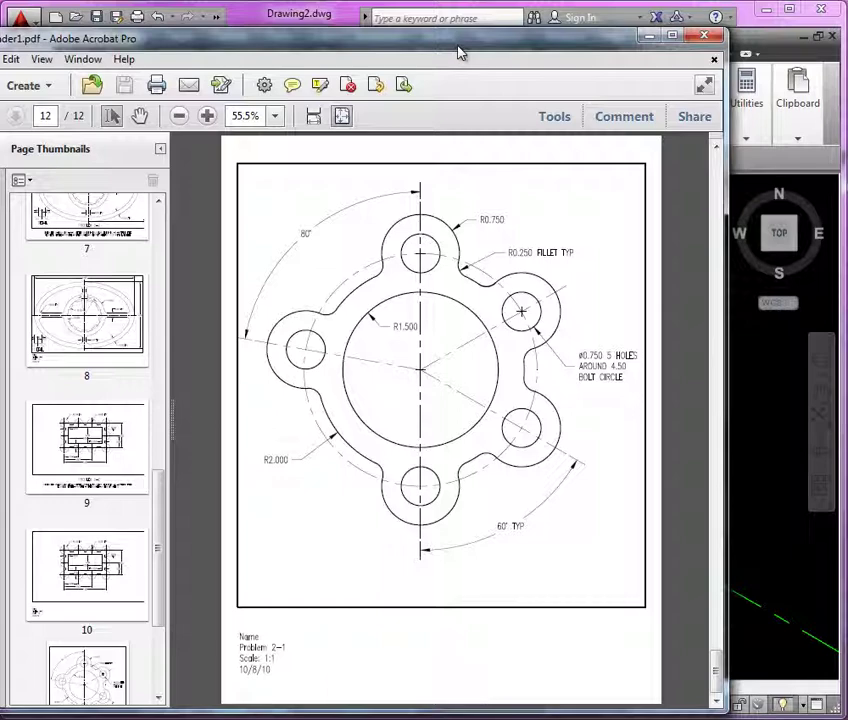
- Switch to the AutoCAD drawing and draw a construction circle from the flange centre out to the outer edge of the lobes
{"action": "left_click", "coordinate": [650, 36]}
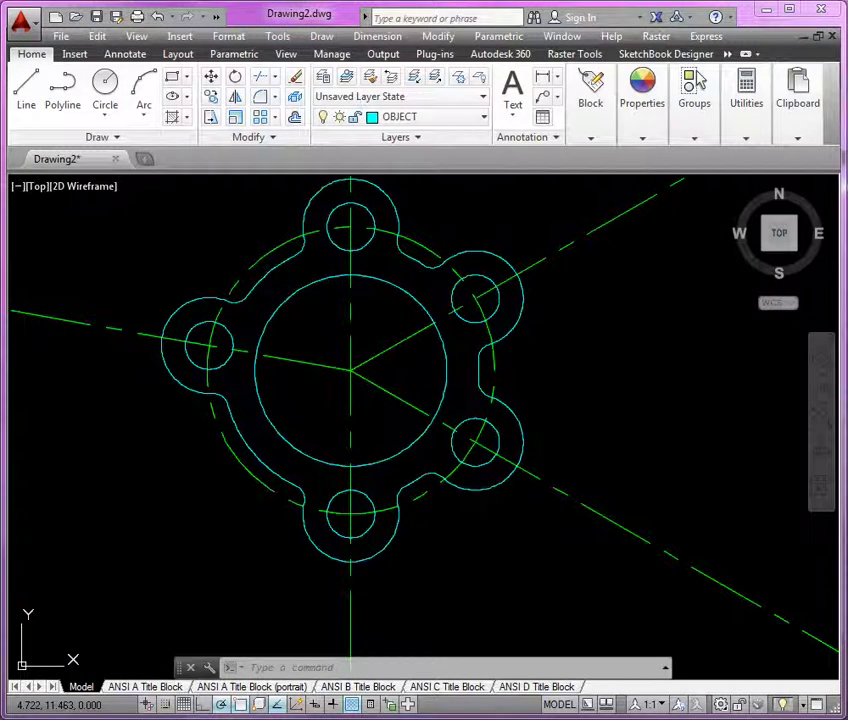
{"action": "mouse_move", "coordinate": [184, 521]}
{"action": "middle_mouse_down"}
{"action": "mouse_move", "coordinate": [255, 555]}
{"action": "mouse_move", "coordinate": [249, 561]}
{"action": "middle_mouse_up"}
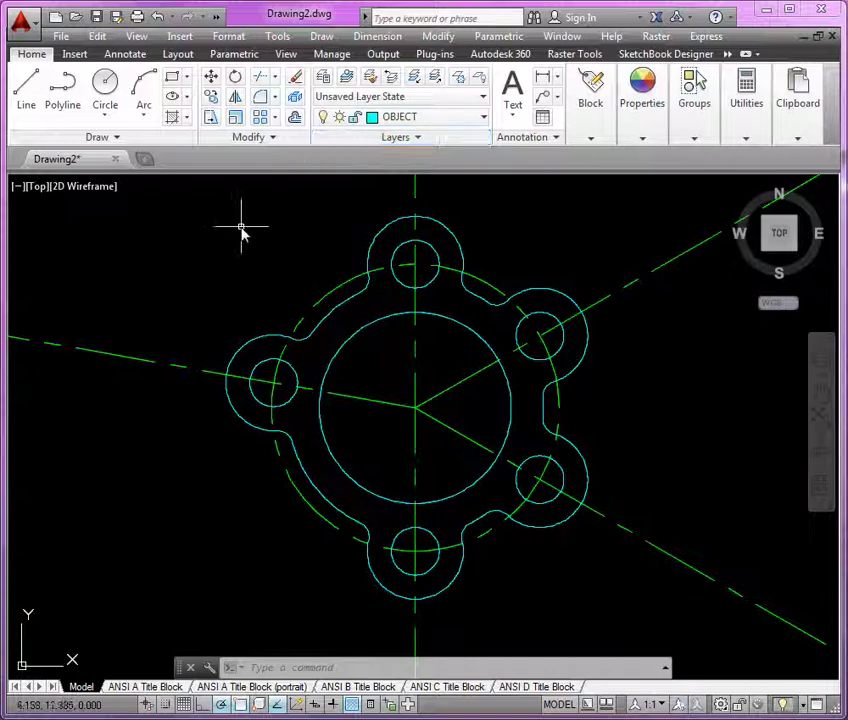
{"action": "left_click", "coordinate": [107, 87]}
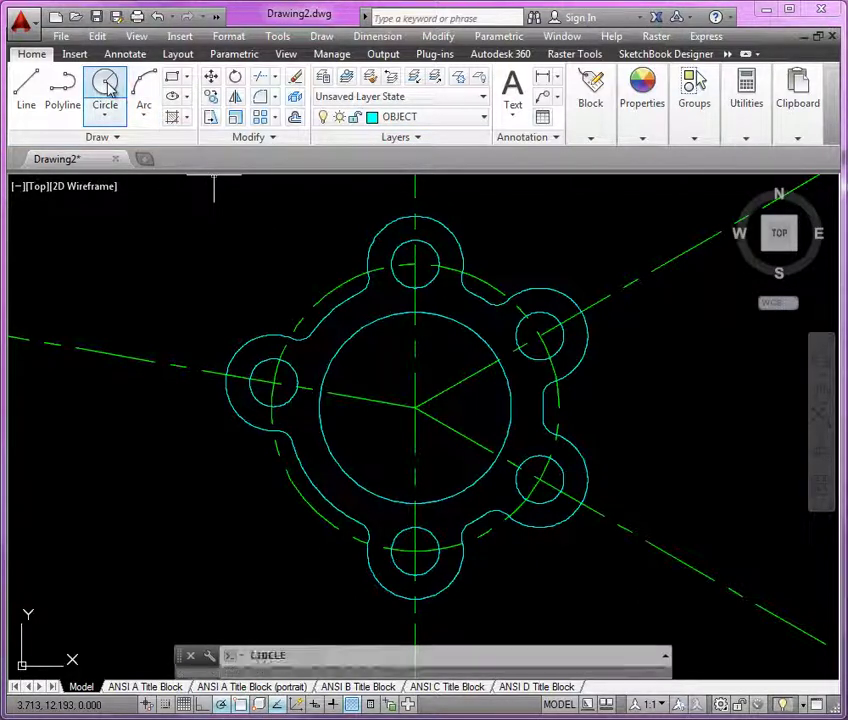
{"action": "left_click", "coordinate": [415, 407]}
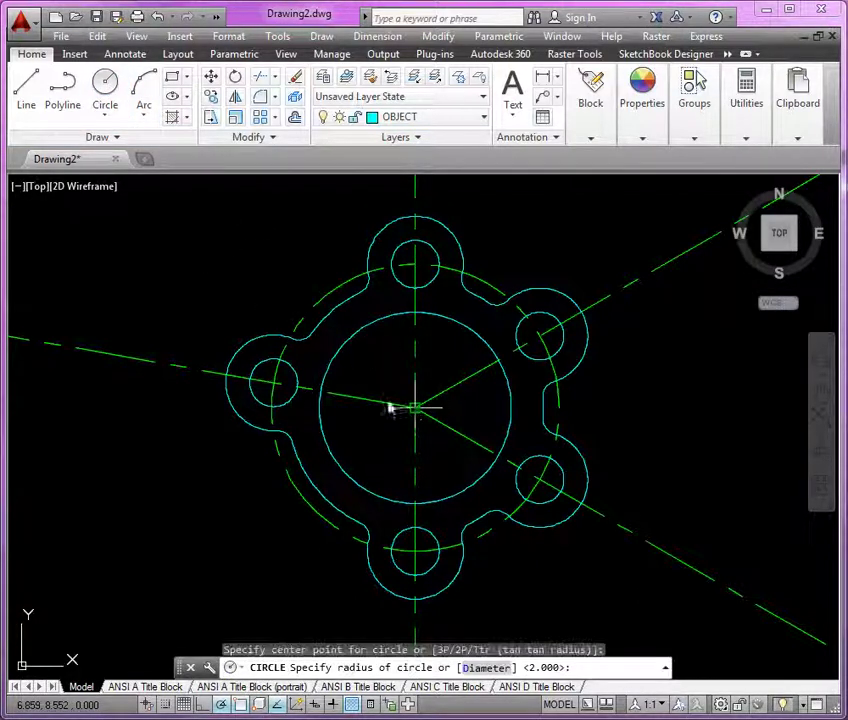
{"action": "left_click", "coordinate": [228, 381]}
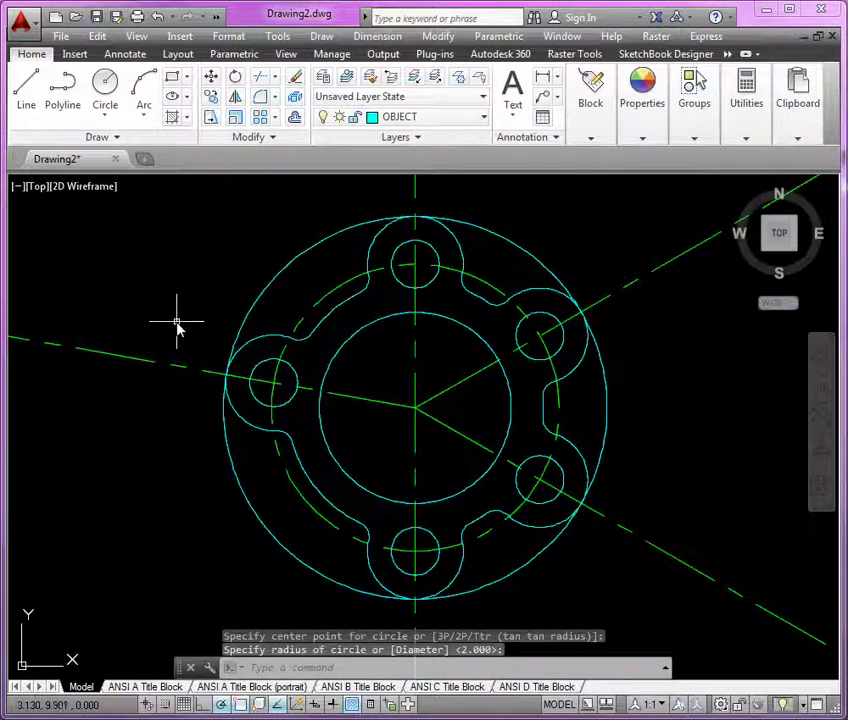
- Offset the construction circle 0.25 outward
{"action": "type", "text": "o"}
{"action": "key", "text": "Return"}
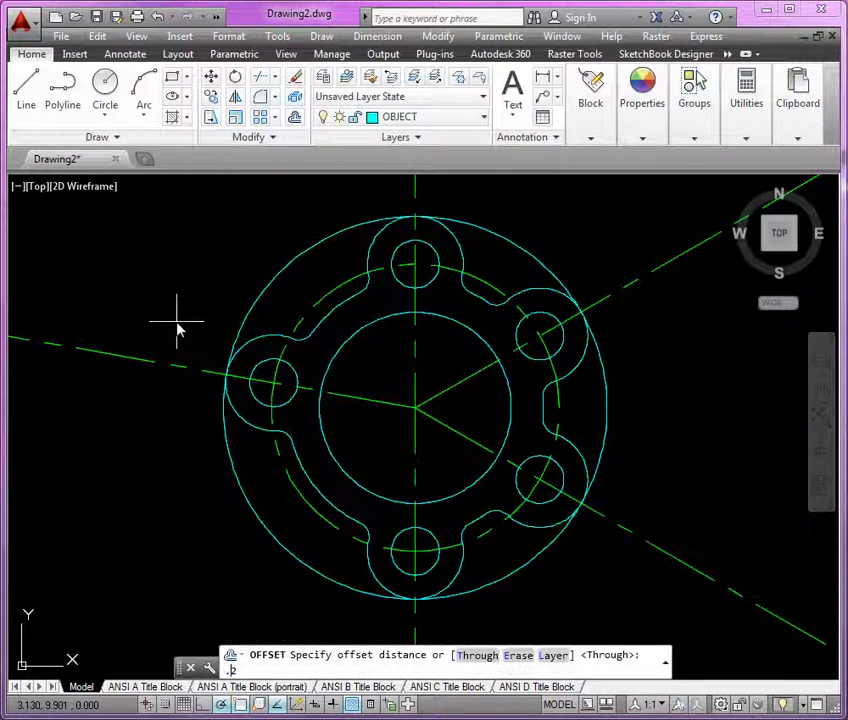
{"action": "type", "text": ".25"}
{"action": "key", "text": "Return"}
{"action": "left_click", "coordinate": [269, 286]}
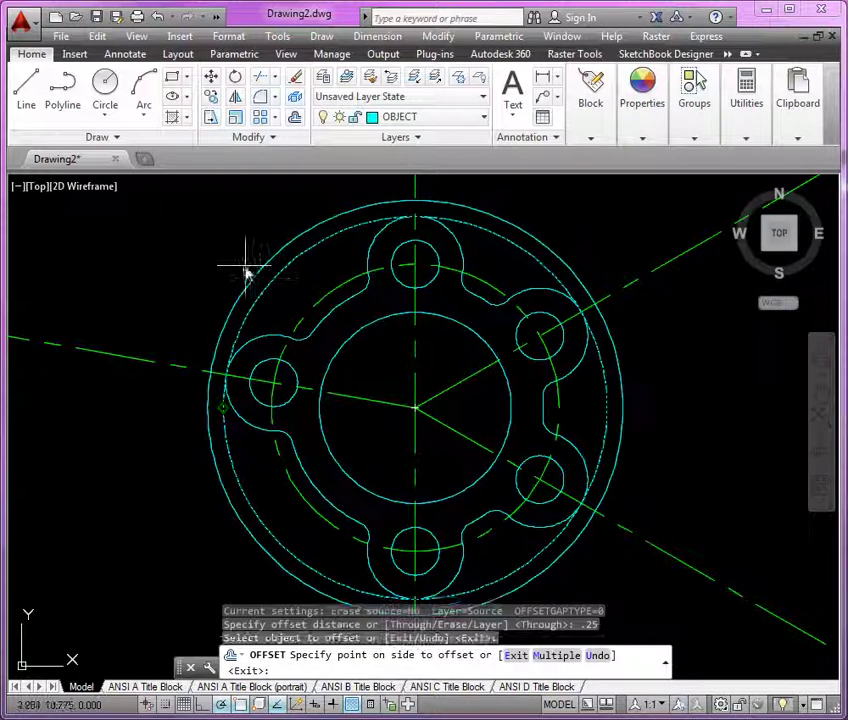
{"action": "key", "text": "Escape"}
{"action": "key", "text": "Return"}
{"action": "key", "text": "Return"}
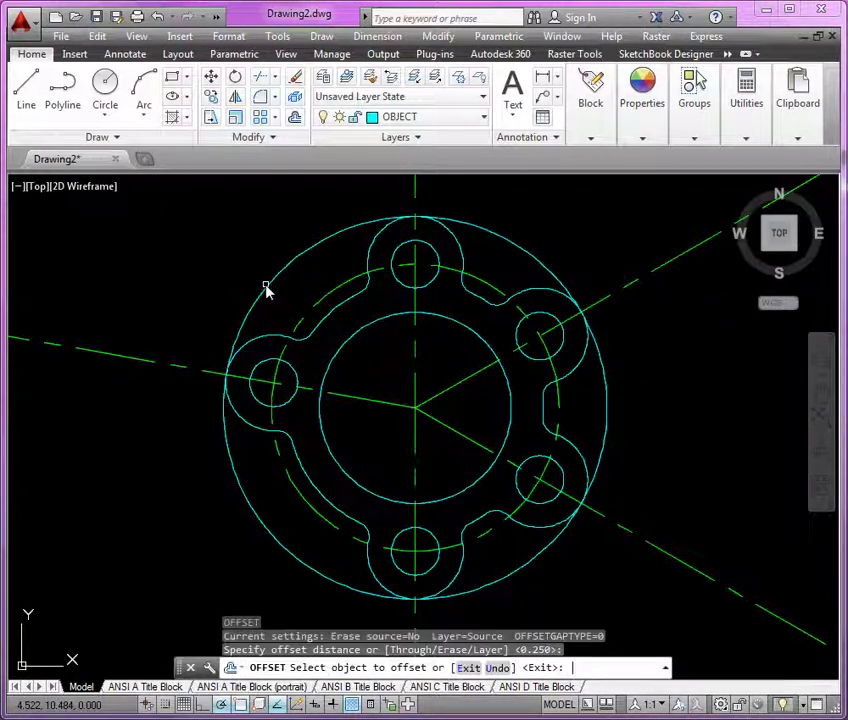
{"action": "left_click", "coordinate": [267, 289]}
{"action": "left_click", "coordinate": [201, 253]}
{"action": "key", "text": "Return"}
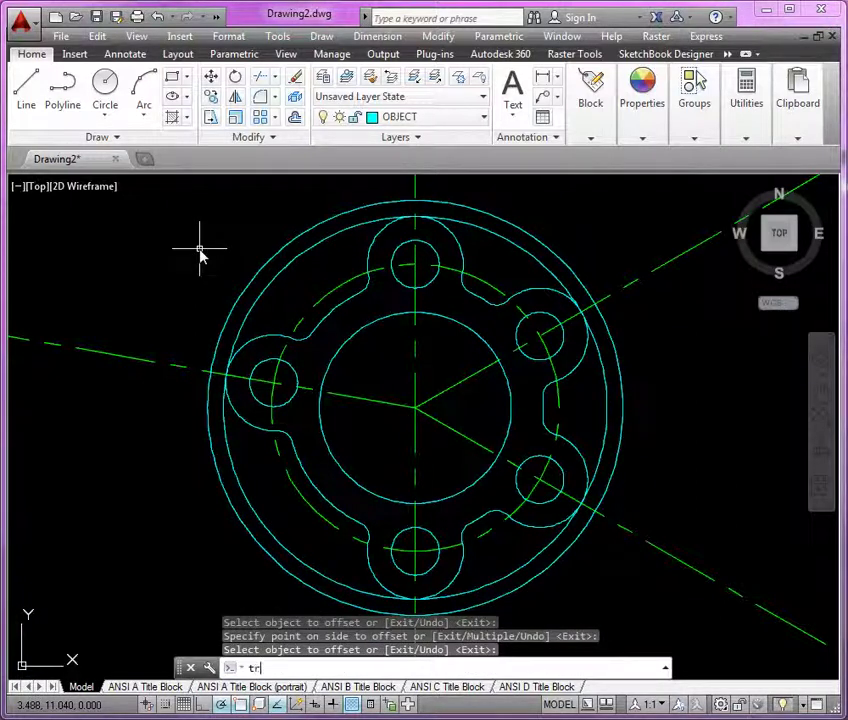
- Trim the ends of all the straight centerlines back to the outermost offset circle
{"action": "type", "text": "tr"}
{"action": "key", "text": "Return"}
{"action": "left_click", "coordinate": [260, 279]}
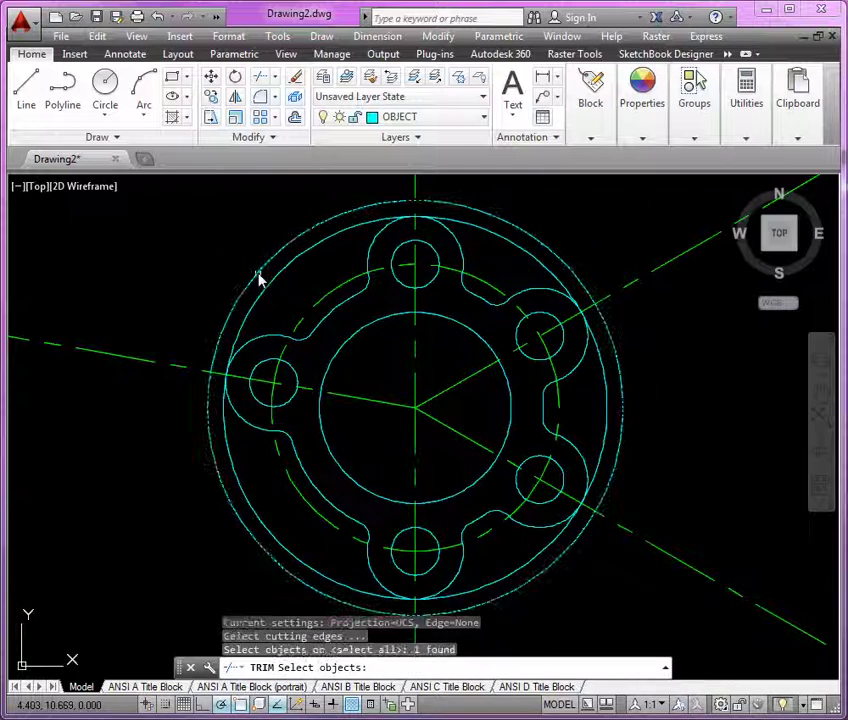
{"action": "key", "text": "Return"}
{"action": "left_click", "coordinate": [205, 424]}
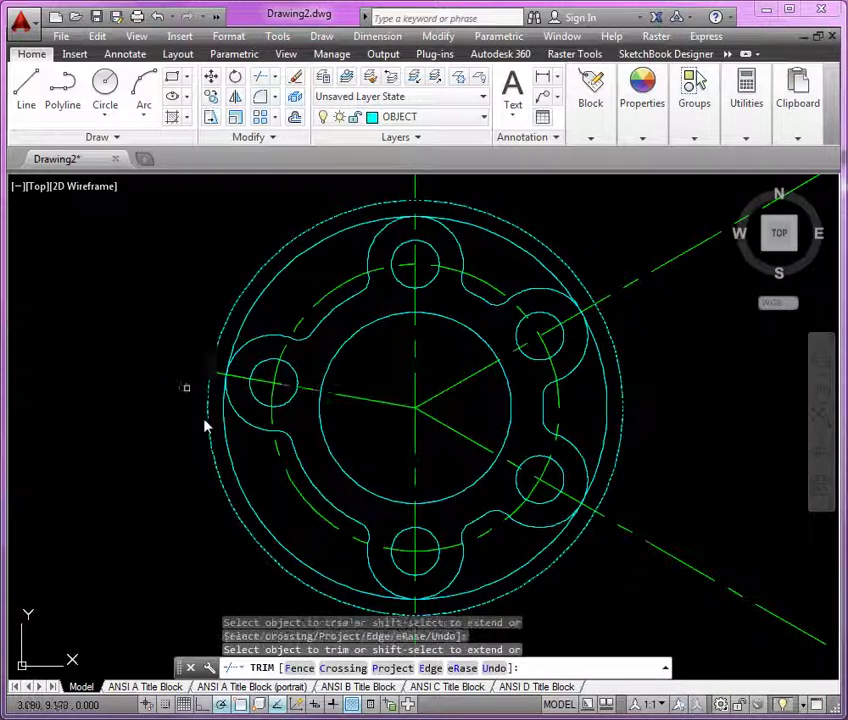
{"action": "scroll", "coordinate": [549, 543], "scroll_direction": "down", "scroll_amount": 3}
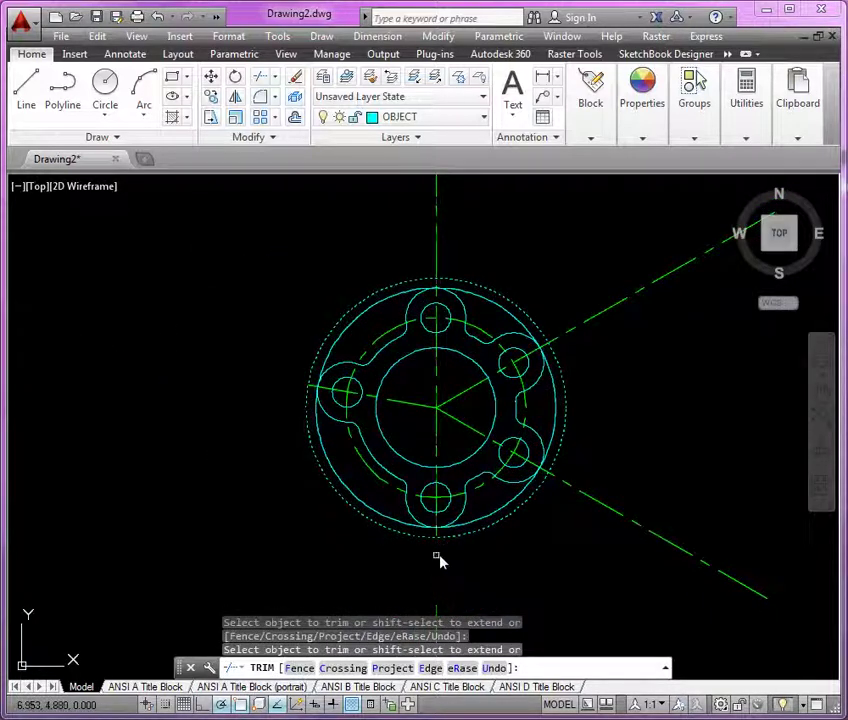
{"action": "left_click", "coordinate": [587, 323]}
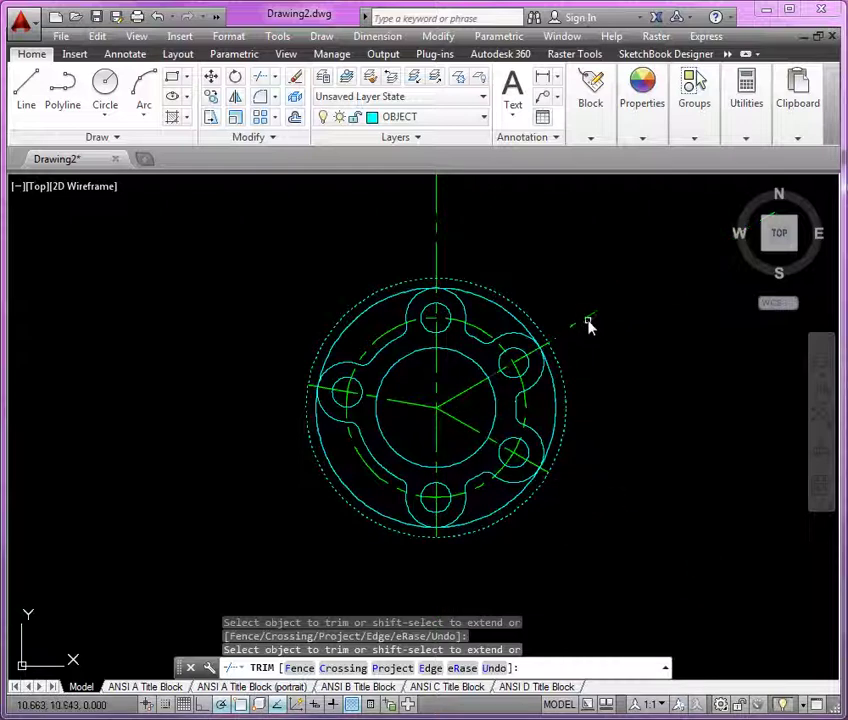
{"action": "left_click", "coordinate": [437, 251]}
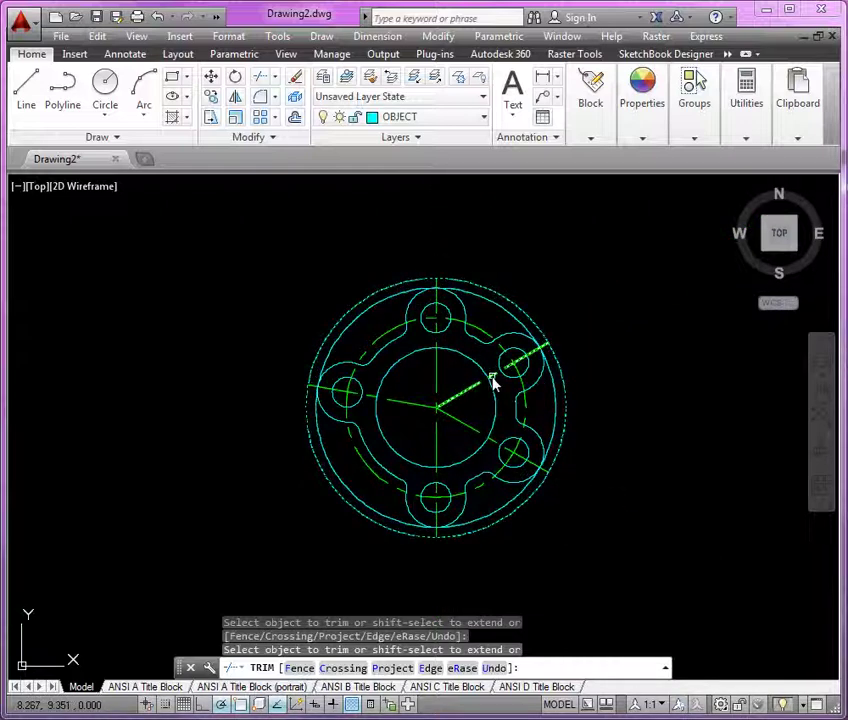
{"action": "scroll", "coordinate": [494, 379], "scroll_direction": "up", "scroll_amount": 3}
{"action": "middle_click_drag", "start_coordinate": [558, 378], "coordinate": [554, 355]}
{"action": "key", "text": "Return"}
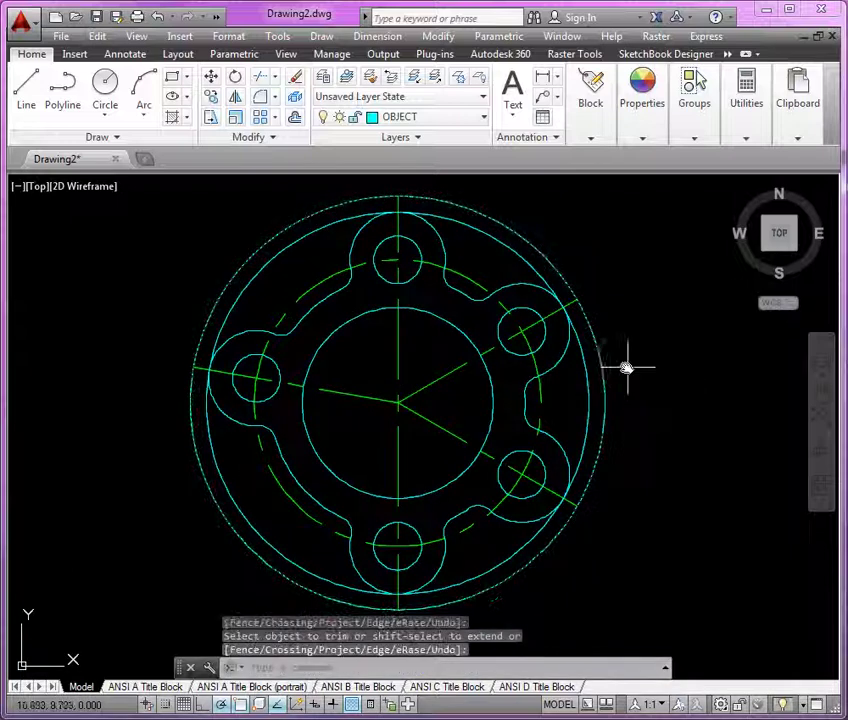
- Delete the two outer construction circles around the flange
{"action": "left_click", "coordinate": [629, 404]}
{"action": "left_click", "coordinate": [574, 408]}
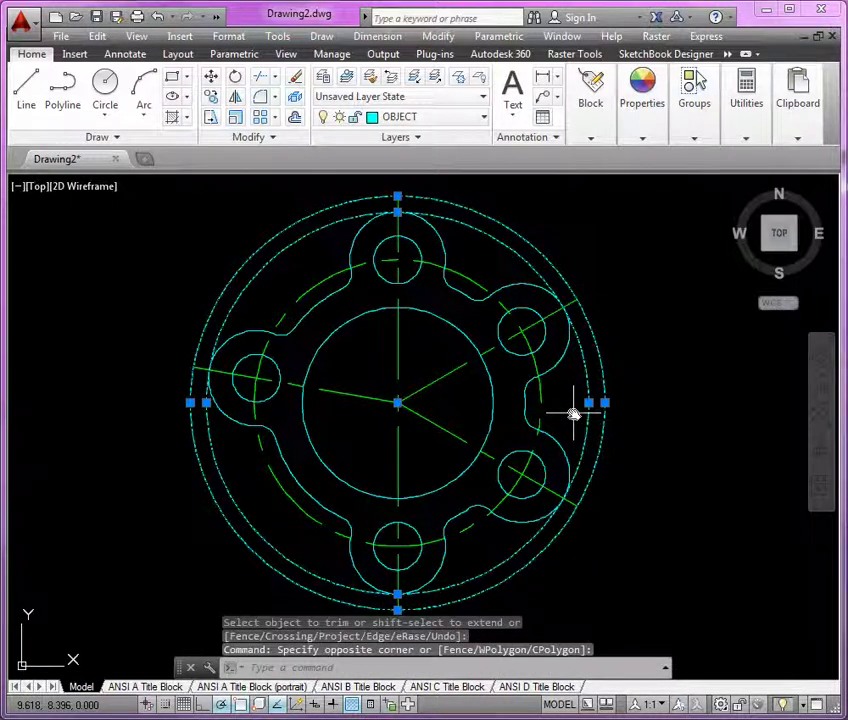
{"action": "key", "text": "Delete"}
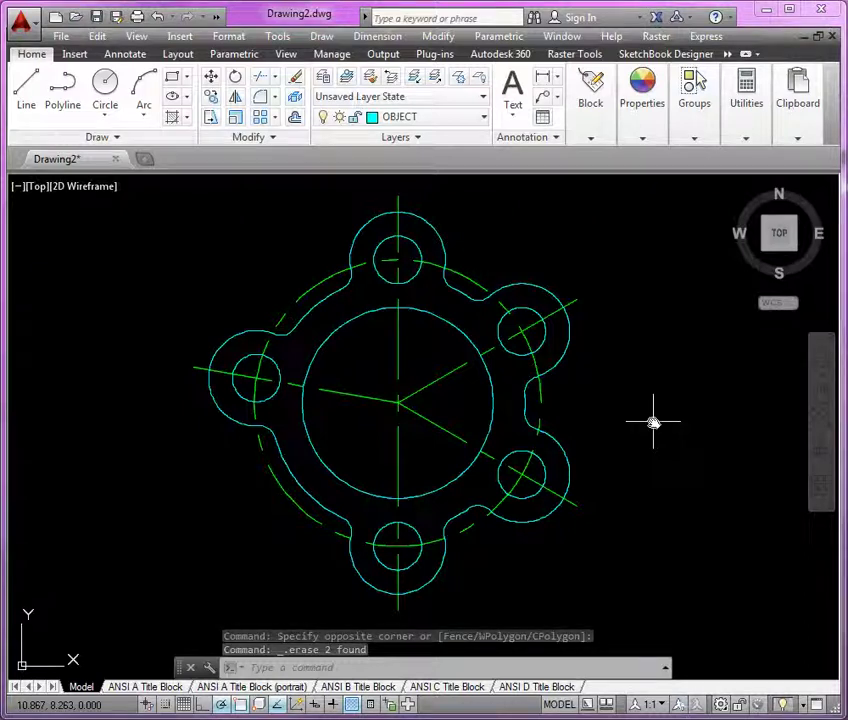
- Make DIMS the current layer
{"action": "left_click", "coordinate": [455, 120]}
{"action": "scroll", "coordinate": [455, 170], "scroll_direction": "up", "scroll_amount": 2}
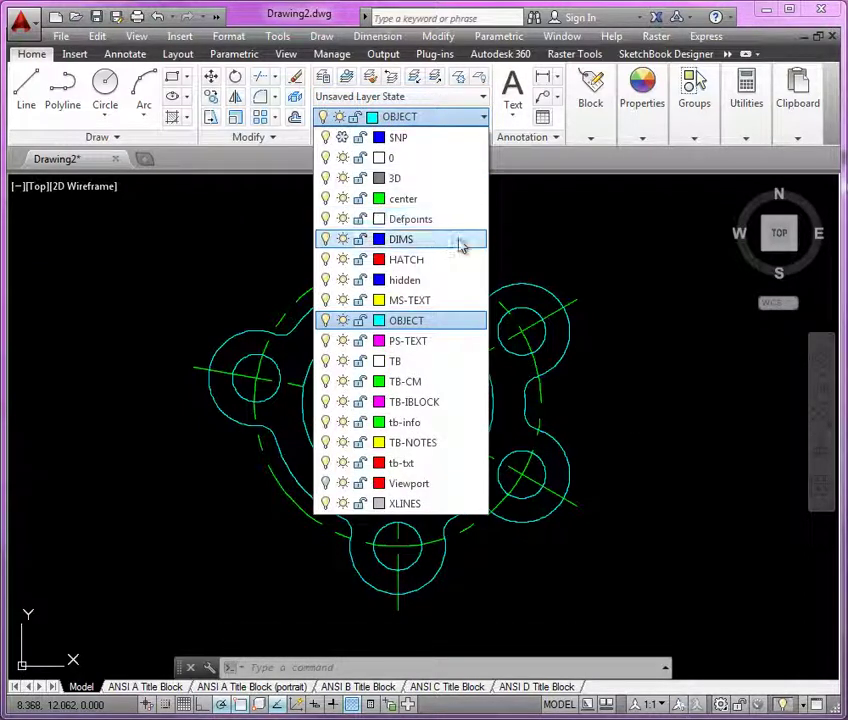
{"action": "left_click", "coordinate": [459, 239]}
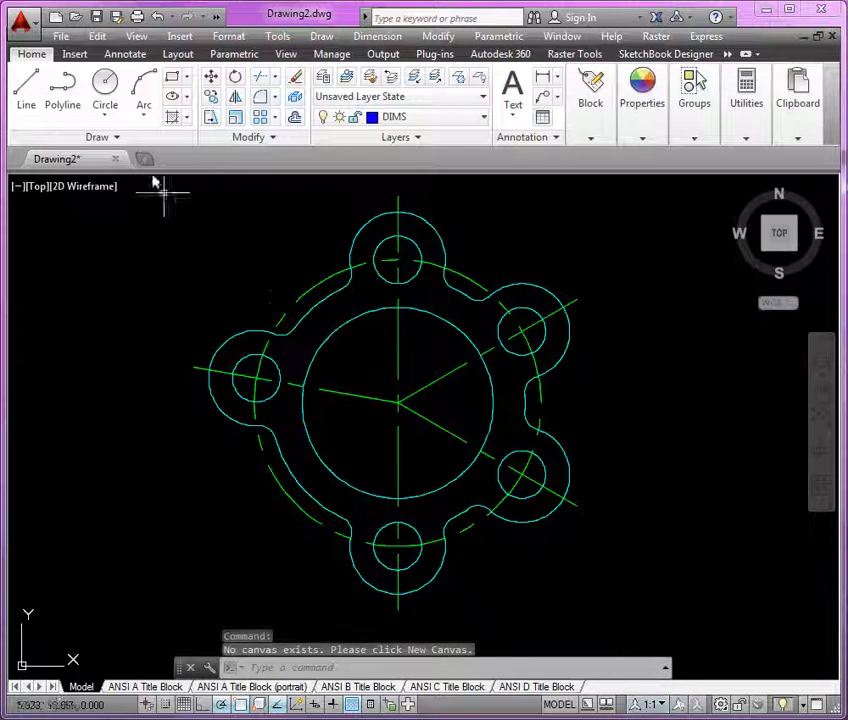
- Add a radius dimension to the top lobe's outer arc, accepting the 1:1 annotation scale, with its text outside to the upper right
{"action": "left_click", "coordinate": [125, 54]}
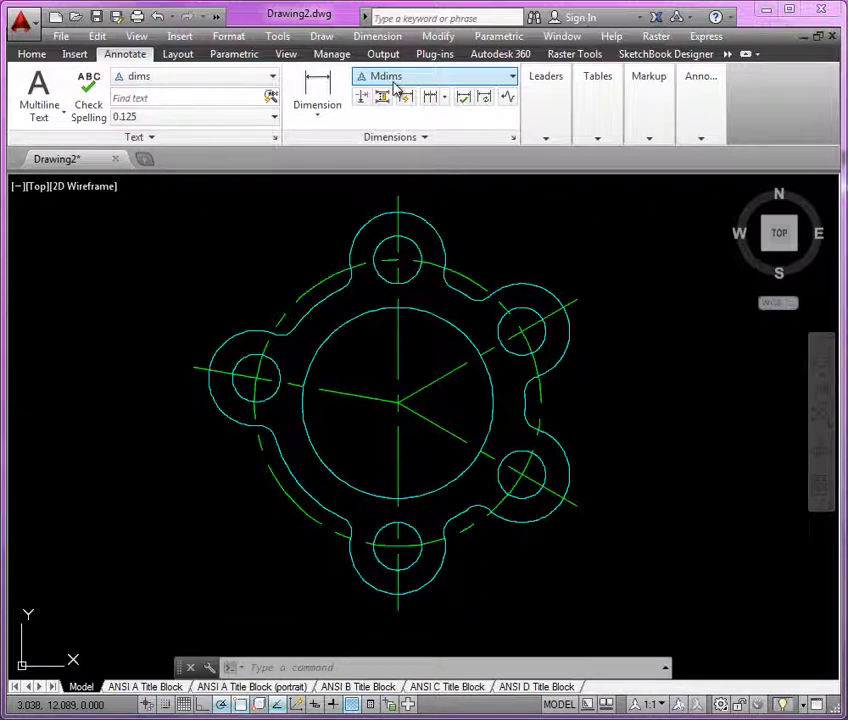
{"action": "left_click", "coordinate": [325, 113]}
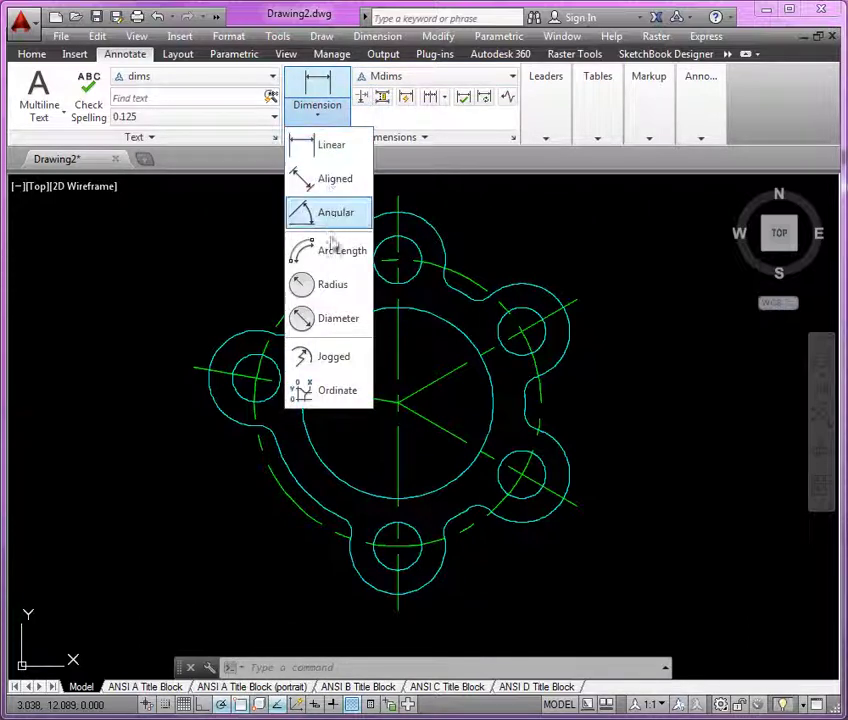
{"action": "left_click", "coordinate": [331, 284]}
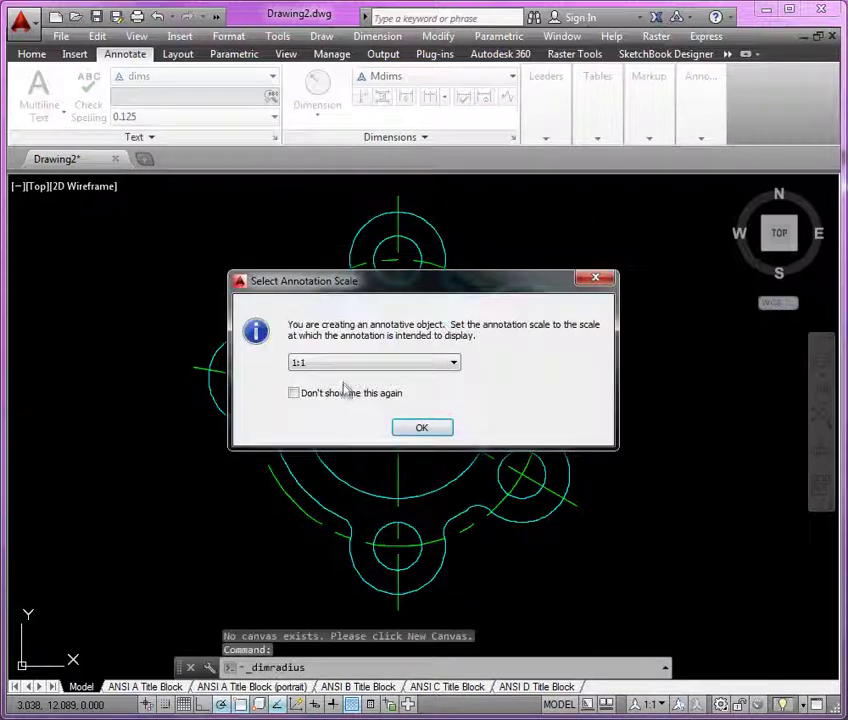
{"action": "left_click", "coordinate": [428, 433]}
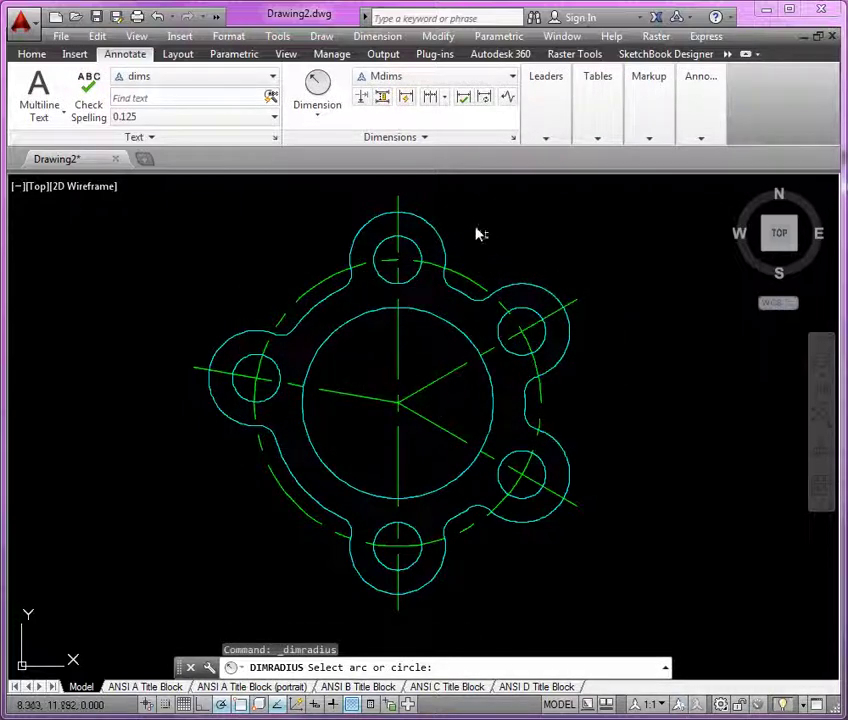
{"action": "left_click", "coordinate": [425, 225]}
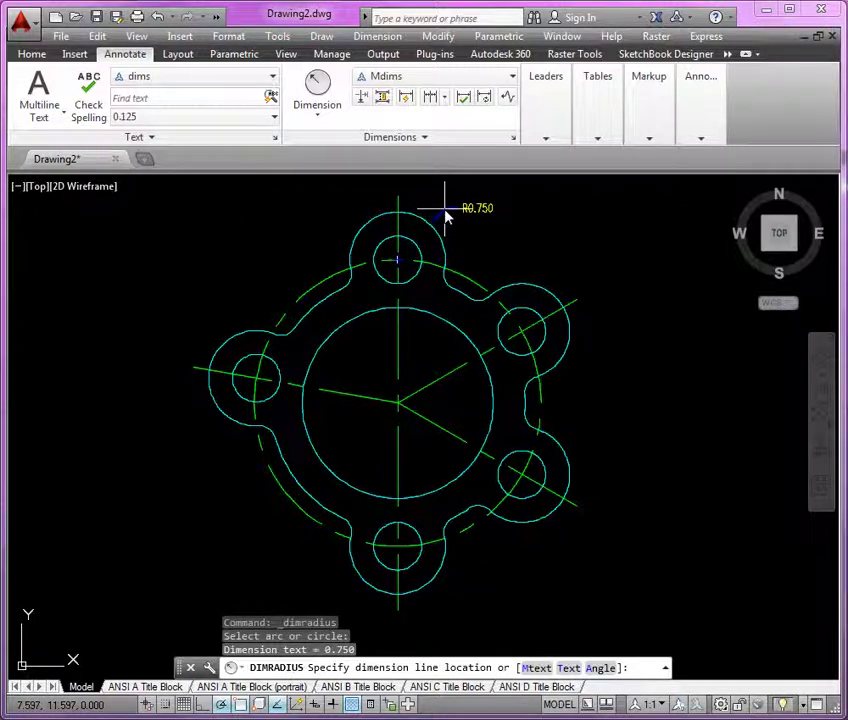
{"action": "left_click", "coordinate": [447, 212]}
- Add a radius dimension to the fillet between the top lobe and the upper-right flange outline, placing its text outside the part
{"action": "scroll", "coordinate": [535, 265], "scroll_direction": "up", "scroll_amount": 4}
{"action": "middle_click_drag", "start_coordinate": [535, 265], "coordinate": [469, 392]}
{"action": "left_click", "coordinate": [314, 88]}
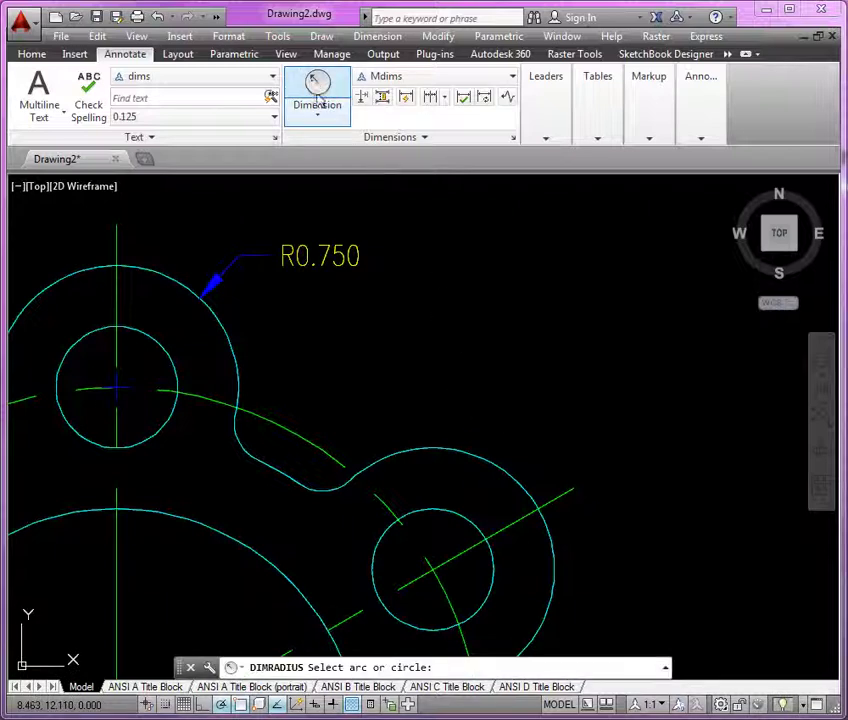
{"action": "left_click", "coordinate": [241, 447]}
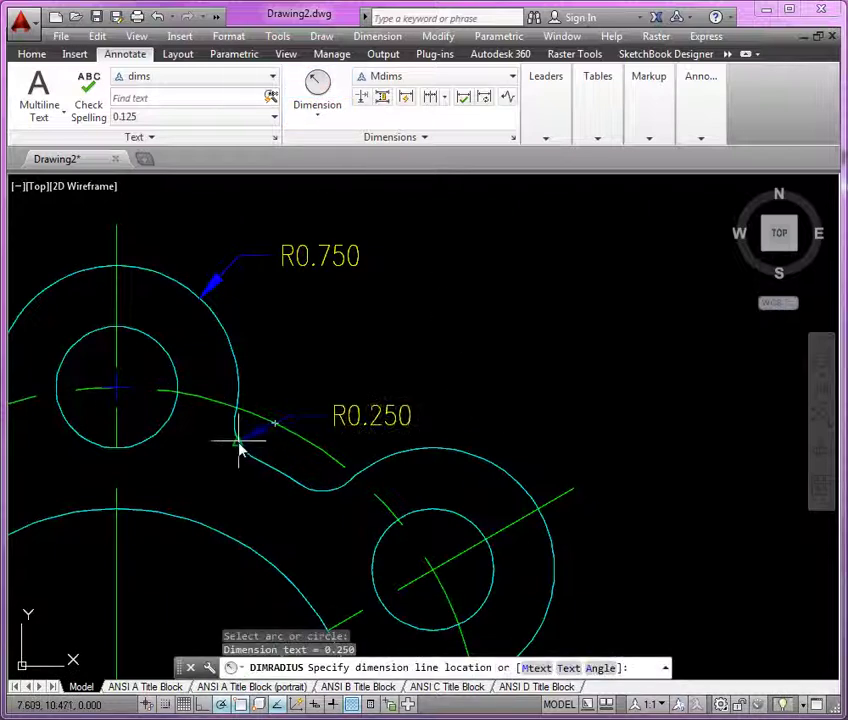
{"action": "left_click", "coordinate": [319, 366]}
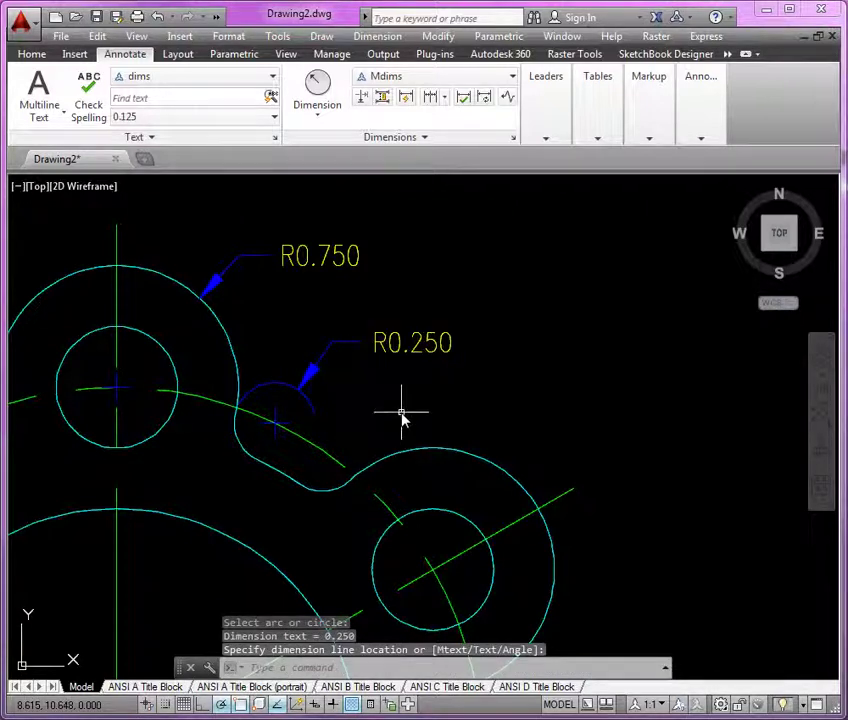
- Append "FILLET TYP." in capitals after the value in the fillet's radius dimension text
{"action": "type", "text": "ed"}
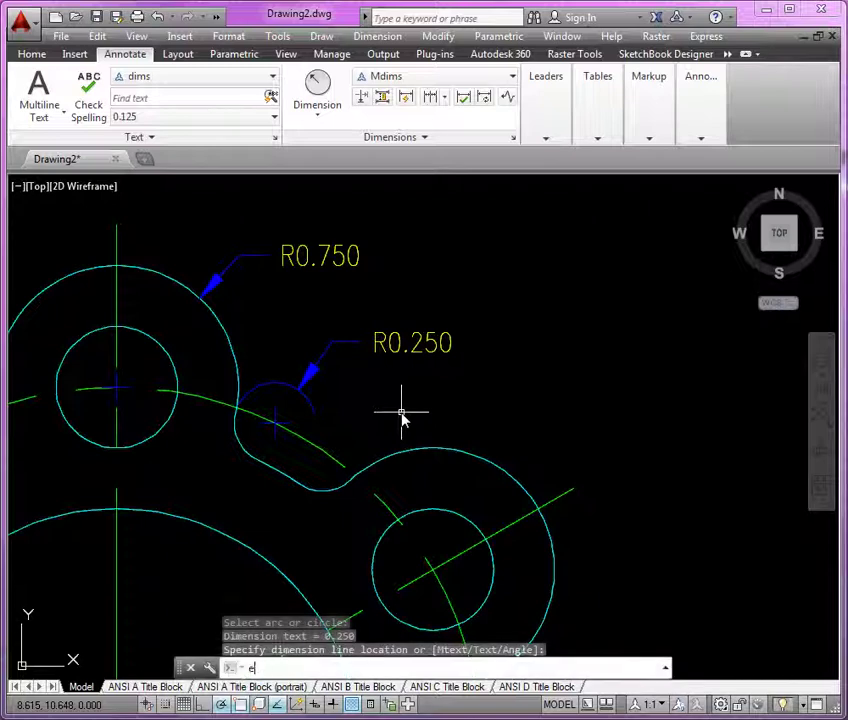
{"action": "key", "text": "Return"}
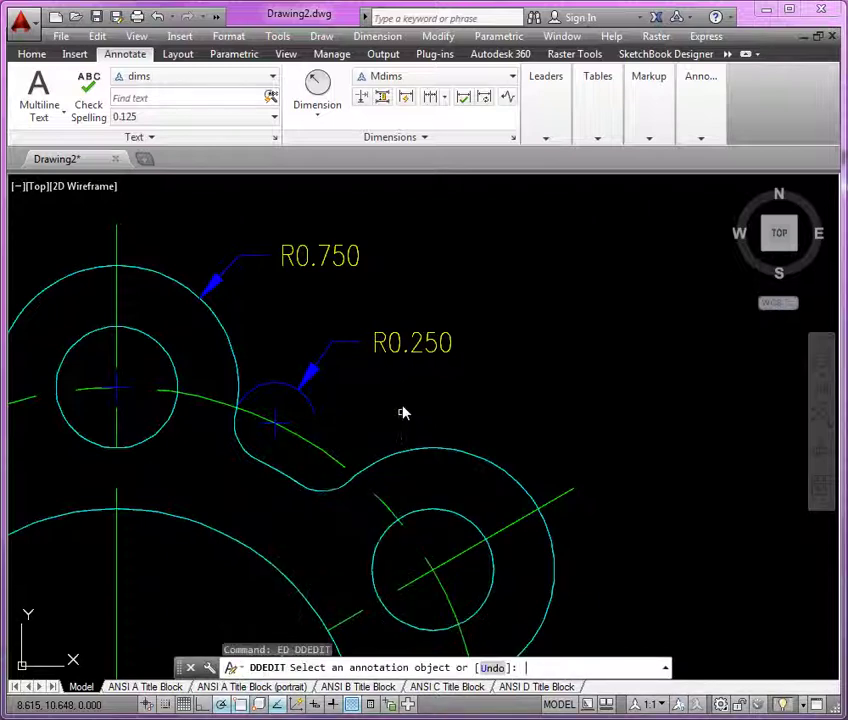
{"action": "left_click", "coordinate": [417, 356]}
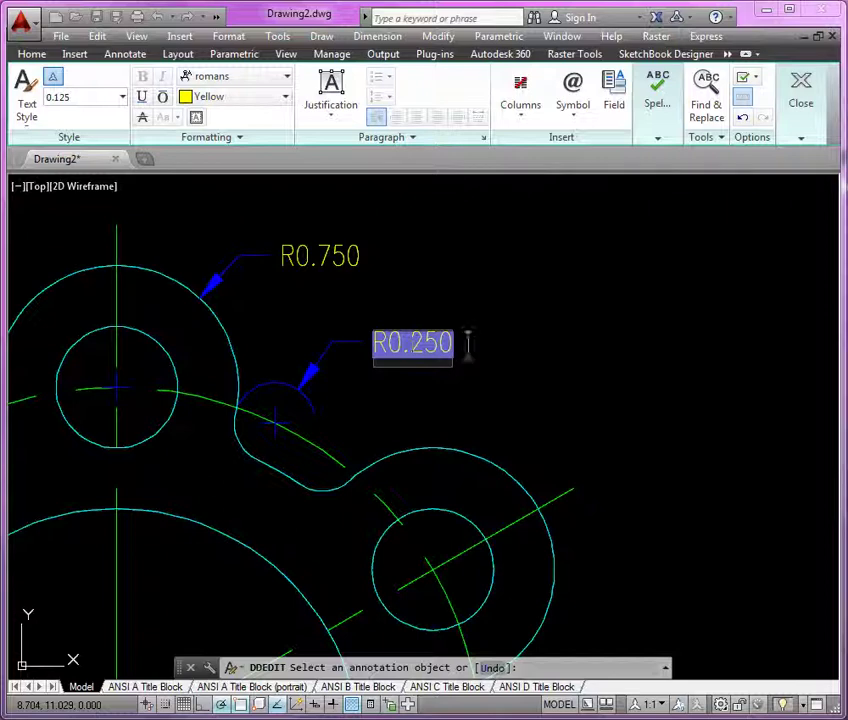
{"action": "type", "text": "fillet"}
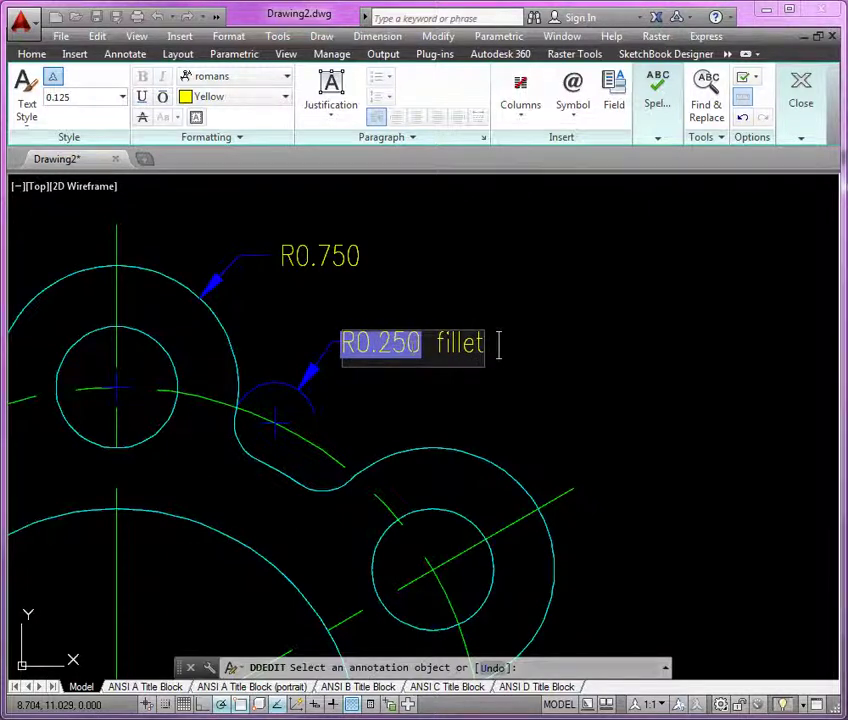
{"action": "key", "text": "BackSpace"}
{"action": "key", "text": "BackSpace"}
{"action": "key", "text": "BackSpace"}
{"action": "key", "text": "BackSpace"}
{"action": "key", "text": "BackSpace"}
{"action": "key", "text": "BackSpace"}
{"action": "key", "text": "BackSpace"}
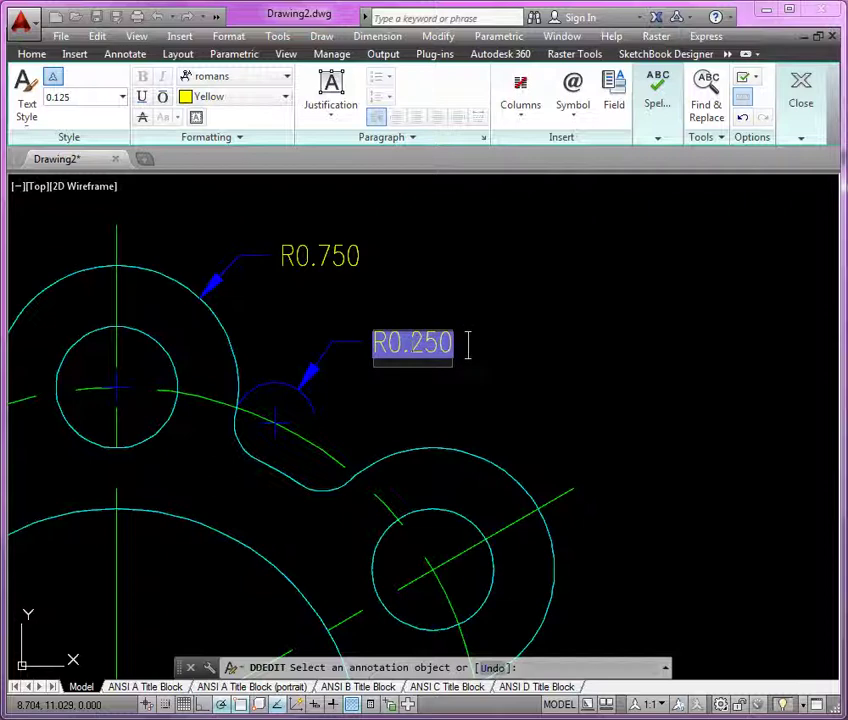
{"action": "type", "text": "FILLET"}
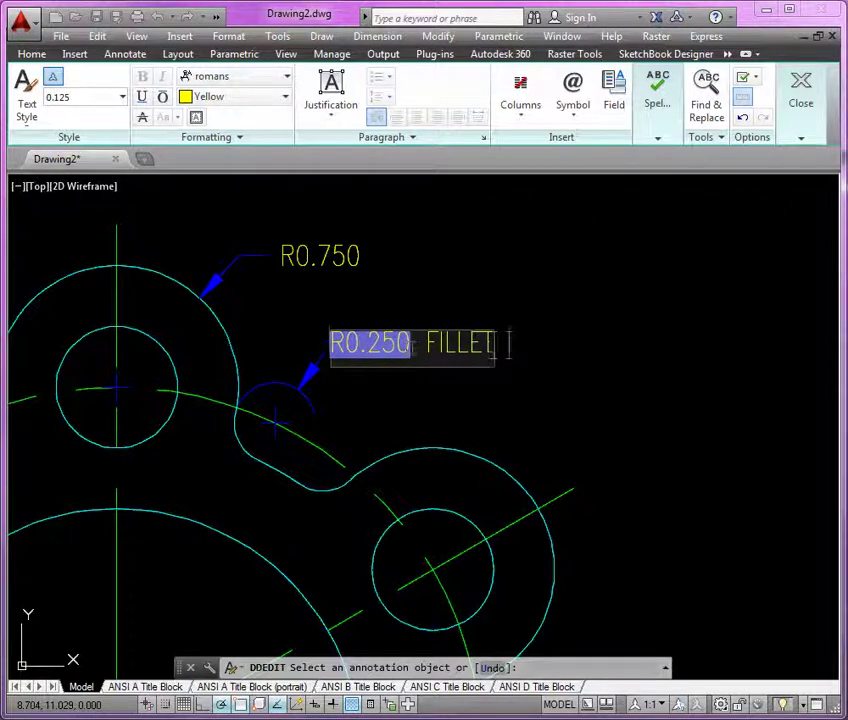
{"action": "type", "text": " TYP."}
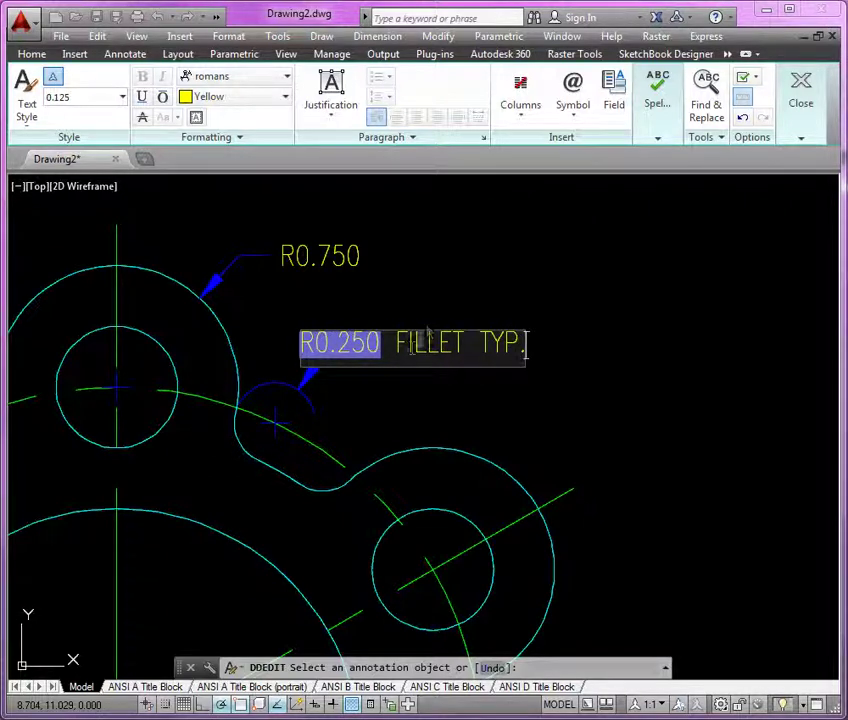
{"action": "left_click", "coordinate": [428, 309]}
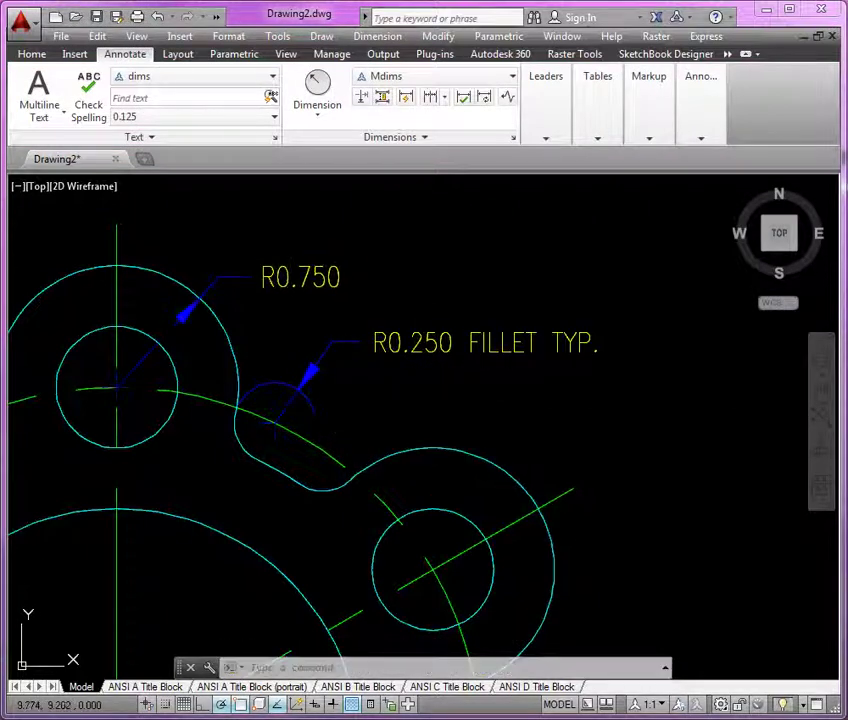
- Add a diameter dimension to the upper-right bolt hole, placing its text just outside the lobe to the lower right
{"action": "mouse_move", "coordinate": [634, 579]}
{"action": "middle_mouse_down"}
{"action": "mouse_move", "coordinate": [579, 496]}
{"action": "mouse_move", "coordinate": [454, 397]}
{"action": "middle_mouse_up"}
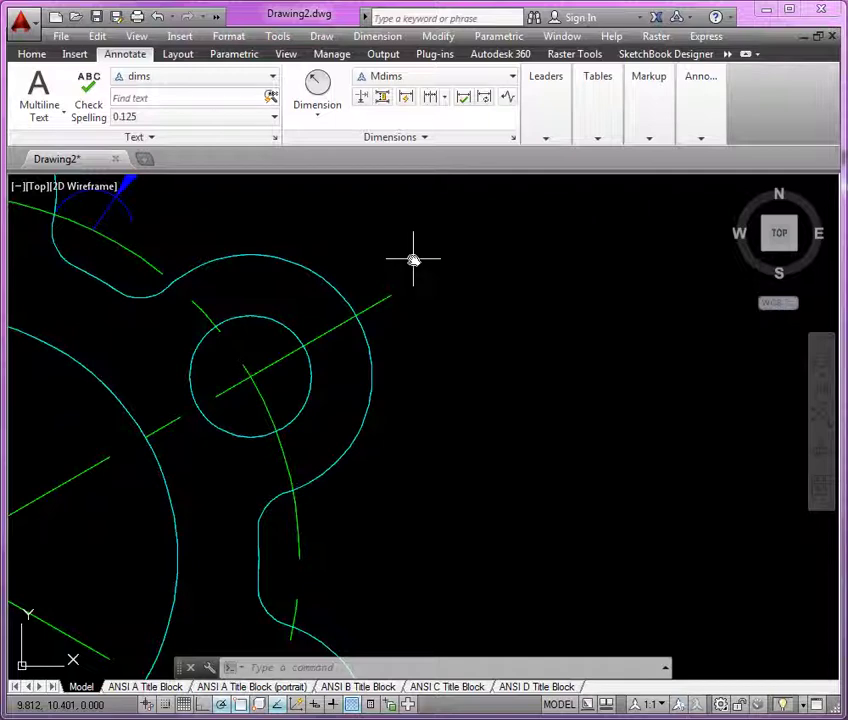
{"action": "left_click", "coordinate": [321, 116]}
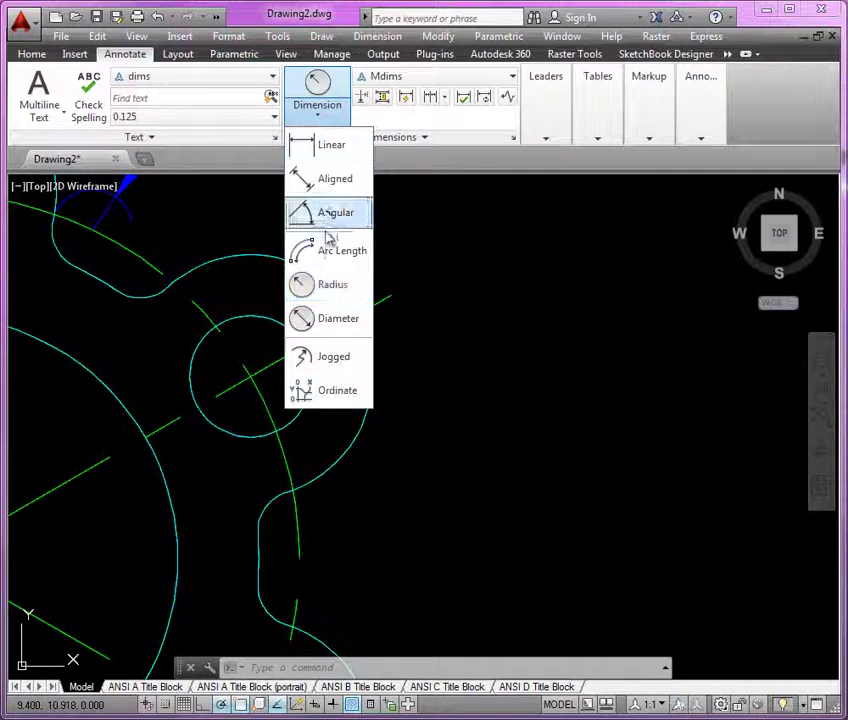
{"action": "left_click", "coordinate": [333, 319]}
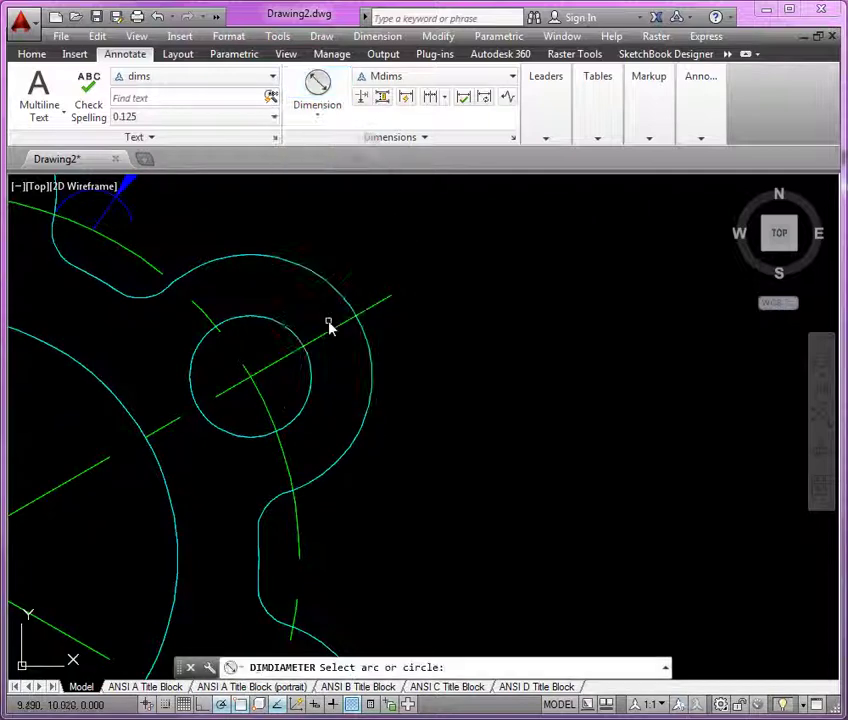
{"action": "left_click", "coordinate": [308, 411]}
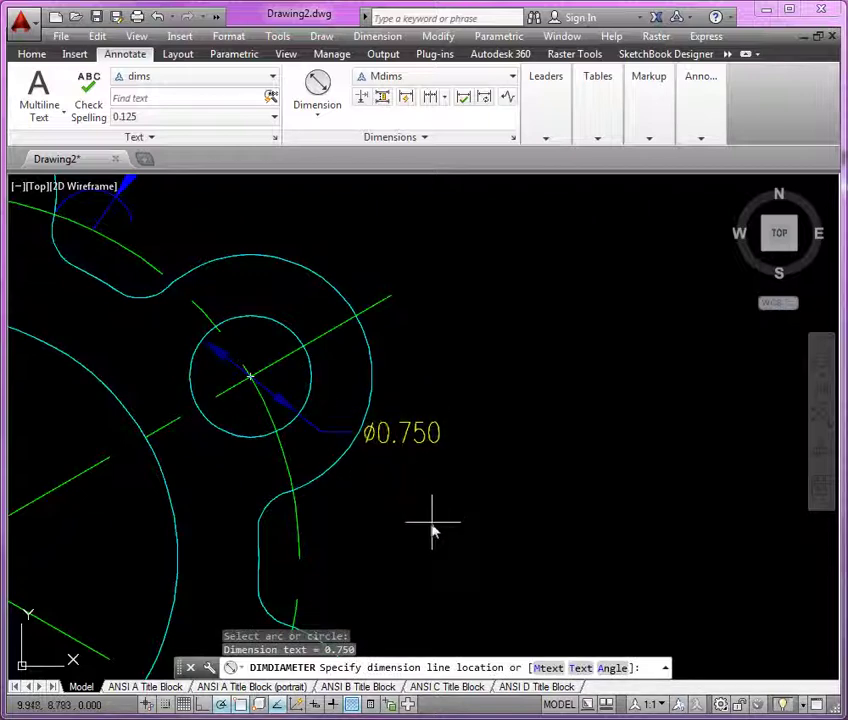
{"action": "left_click", "coordinate": [432, 430]}
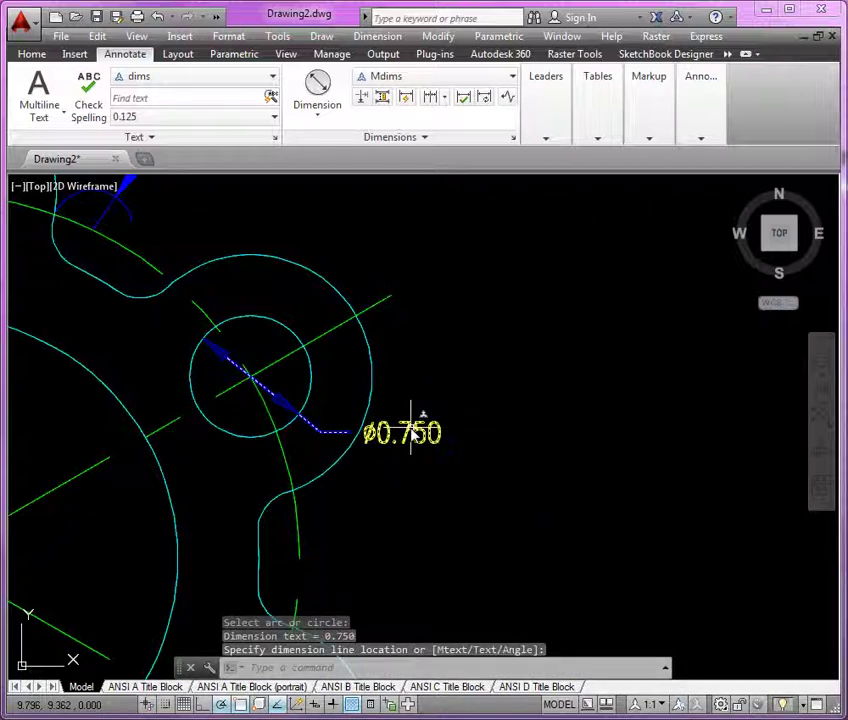
- Append "5 HOLES" in capitals after the value in the upper-right hole's diameter dimension text
{"action": "type", "text": "EDV"}
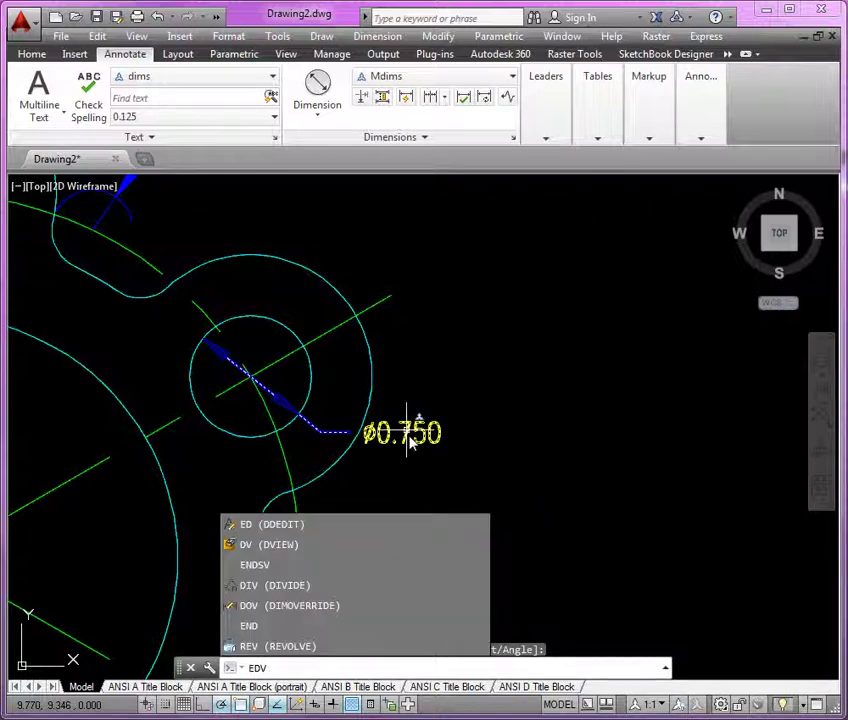
{"action": "key", "text": "Return"}
{"action": "mouse_move", "coordinate": [410, 434]}
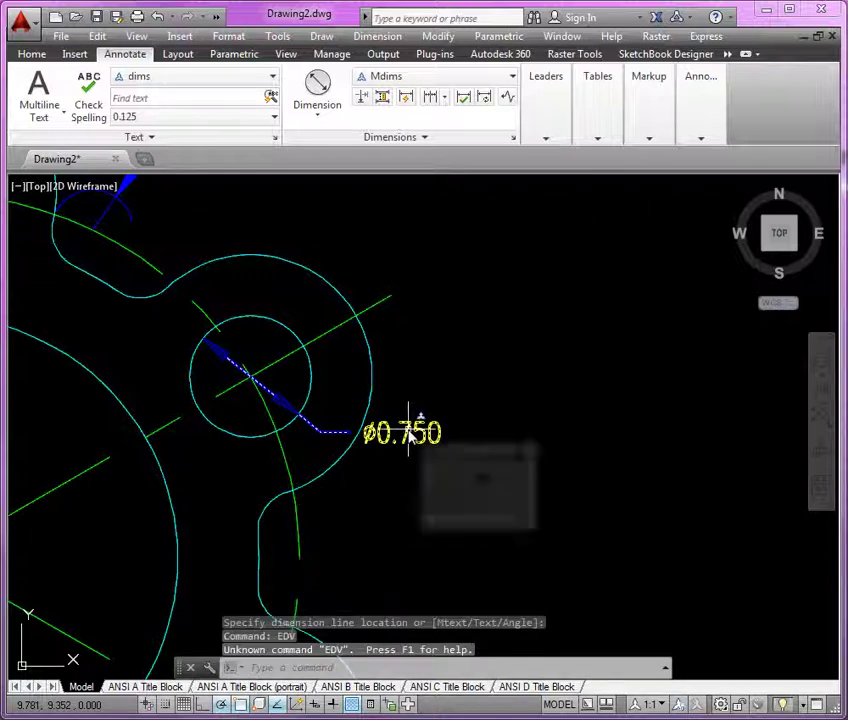
{"action": "type", "text": "ED"}
{"action": "key", "text": "Return"}
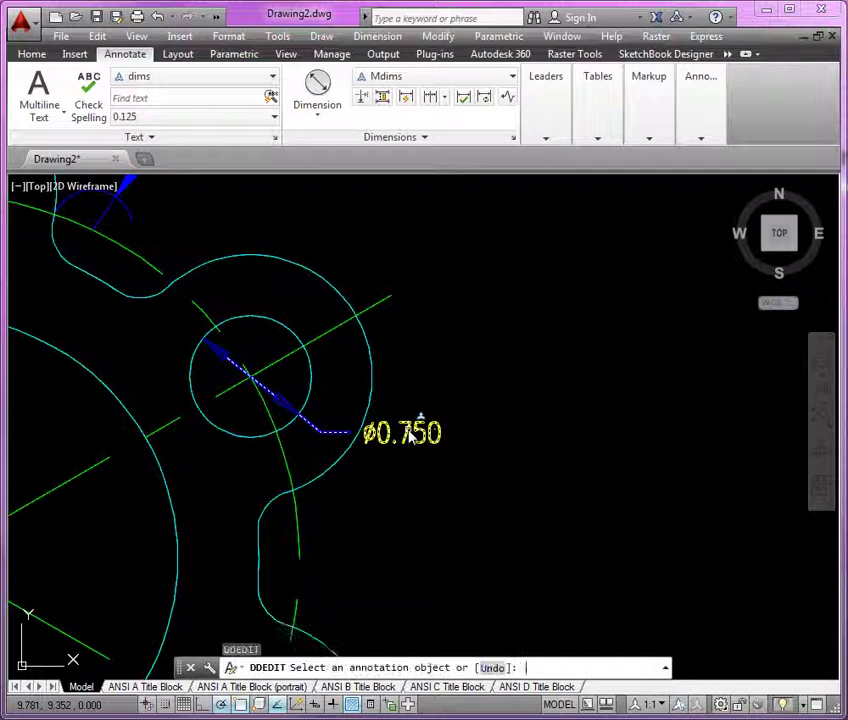
{"action": "left_click", "coordinate": [410, 434]}
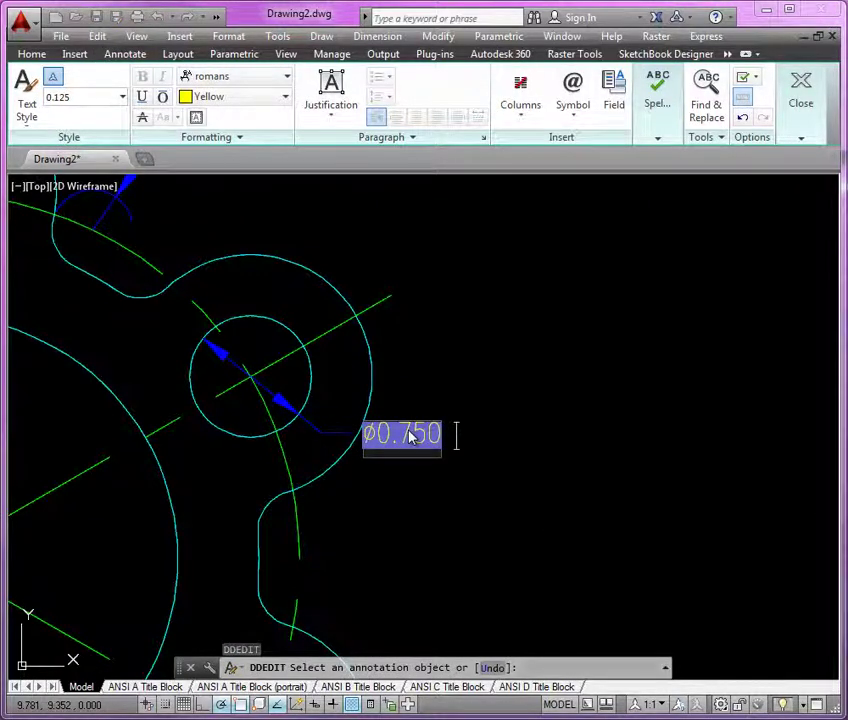
{"action": "type", "text": "5"}
{"action": "type", "text": " HOLES"}
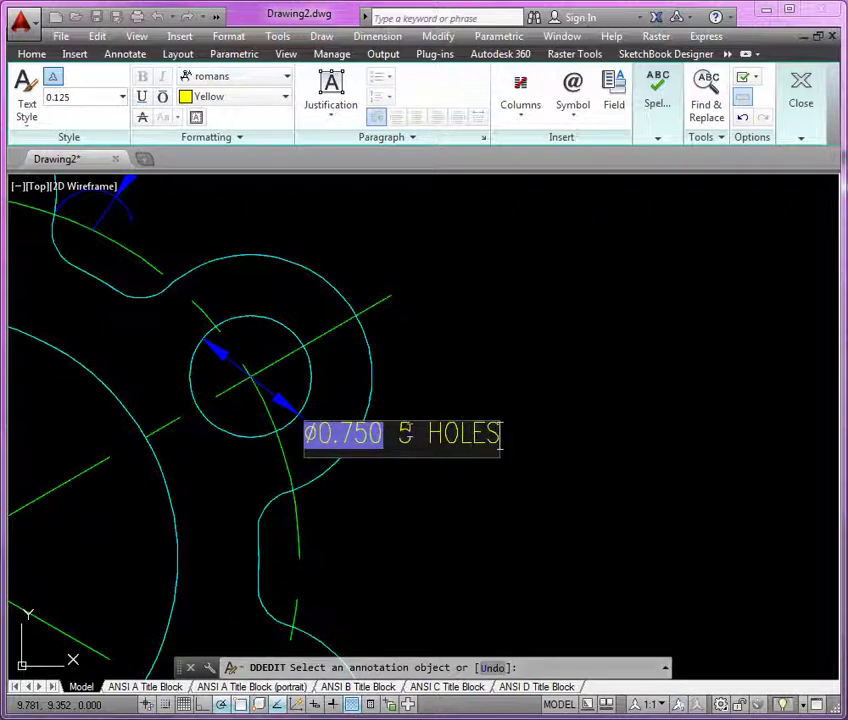
- Add "AROUND 4.50" and "BOLT CIRCLE" as second and third lines of the hole's diameter dimension text
{"action": "key", "text": "Return"}
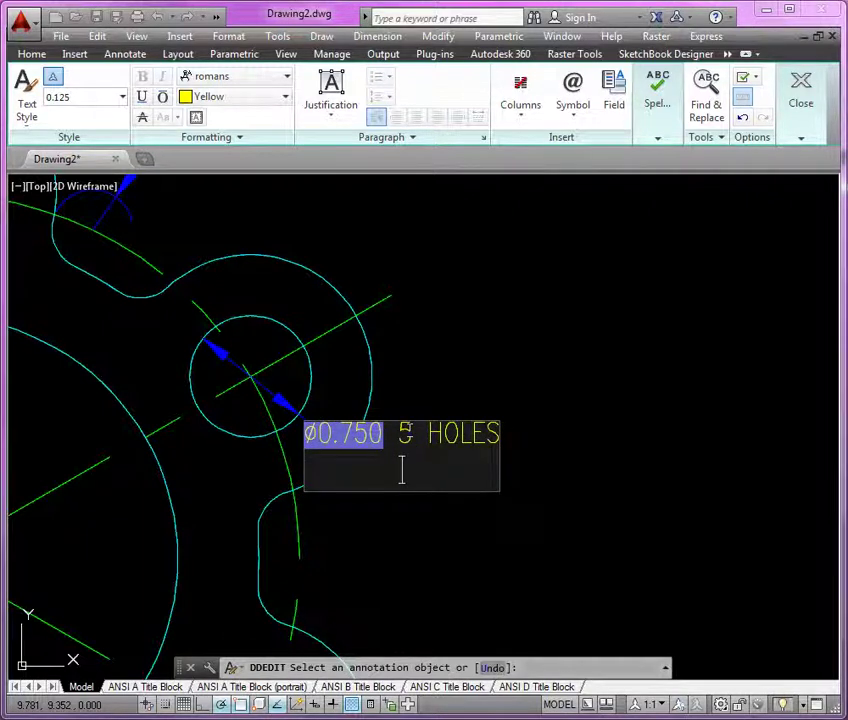
{"action": "type", "text": "AROUND"}
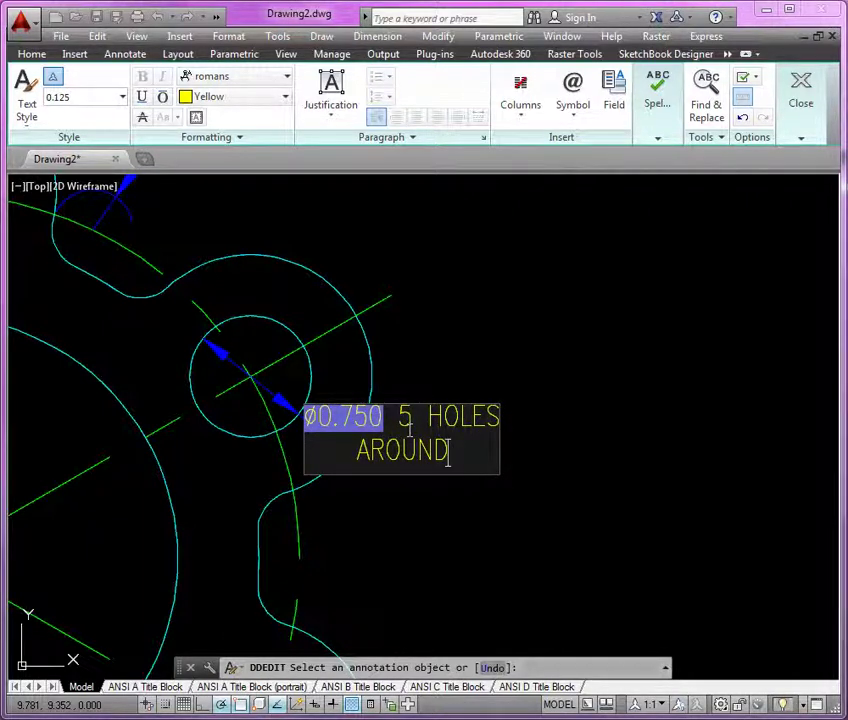
{"action": "type", "text": " A"}
{"action": "key", "text": "BackSpace"}
{"action": "type", "text": "4.50"}
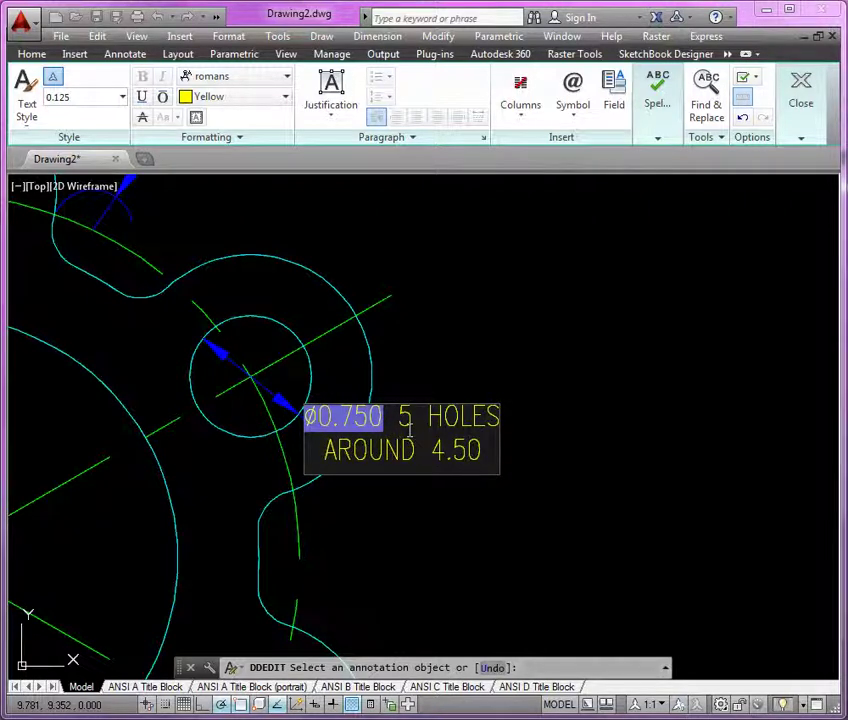
{"action": "key", "text": "Return"}
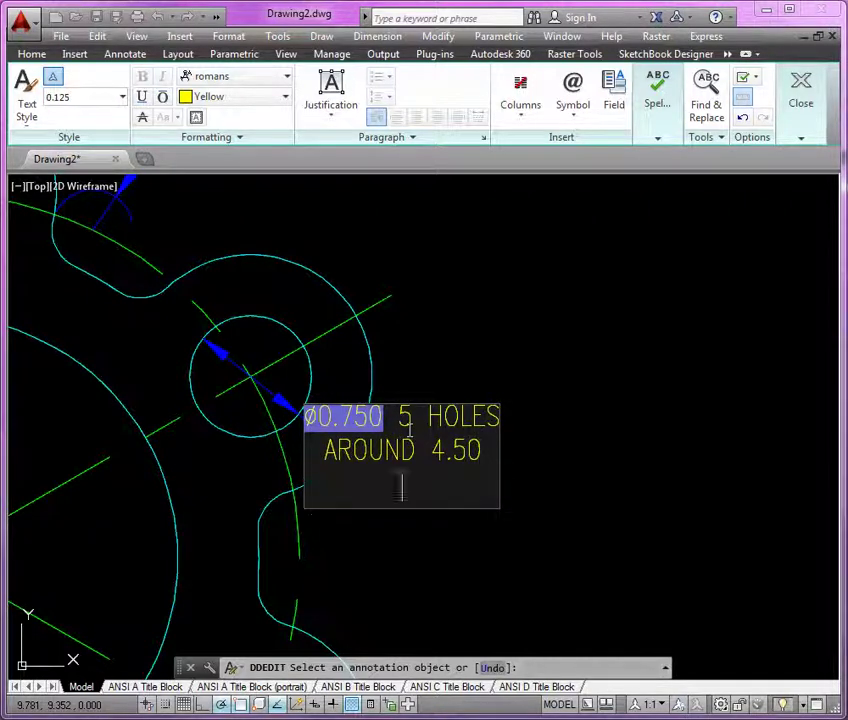
{"action": "type", "text": "BOLT"}
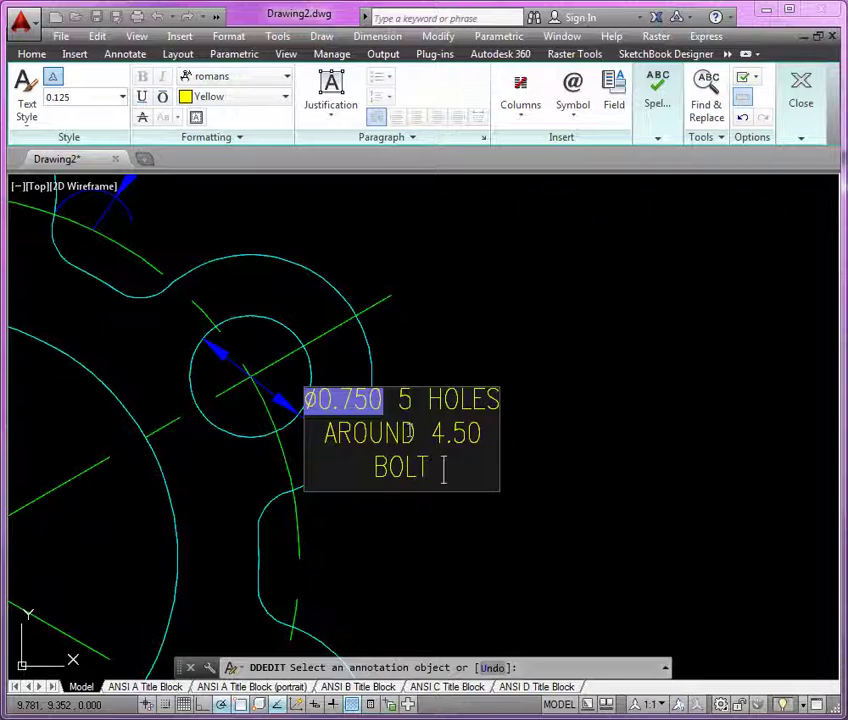
{"action": "type", "text": " CIRCLE"}
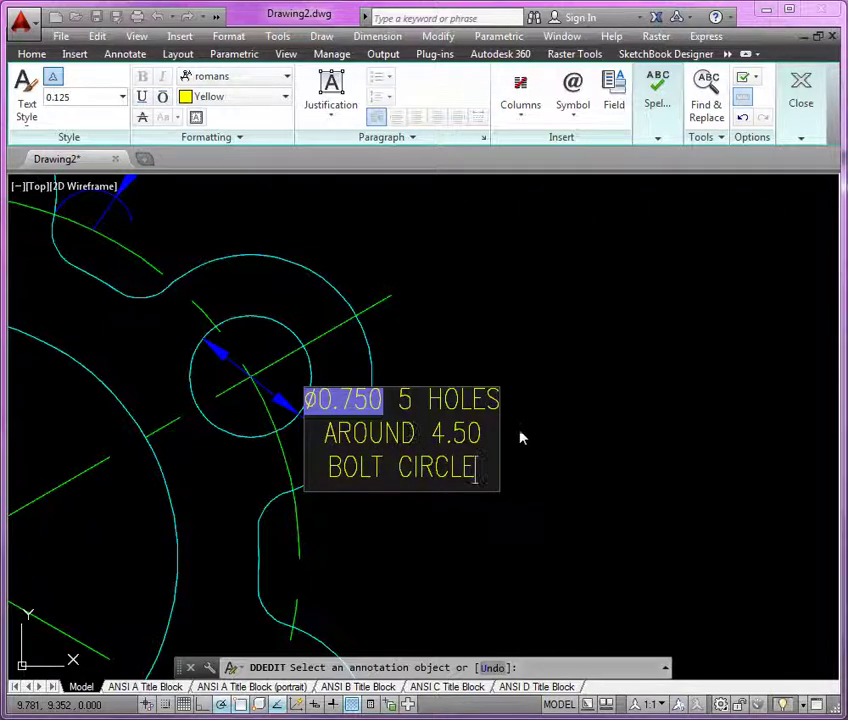
{"action": "left_click", "coordinate": [520, 437]}
{"action": "key", "text": "Return"}
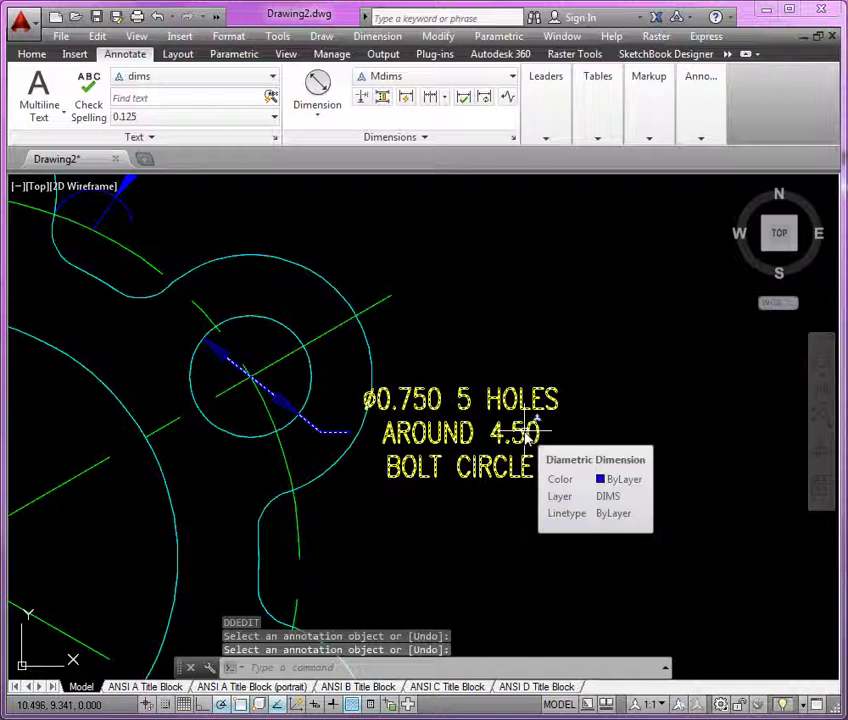
- Move the three-line hole note together with its dimension line farther to the lower right, clear of the flange outline
{"action": "left_click", "coordinate": [528, 432]}
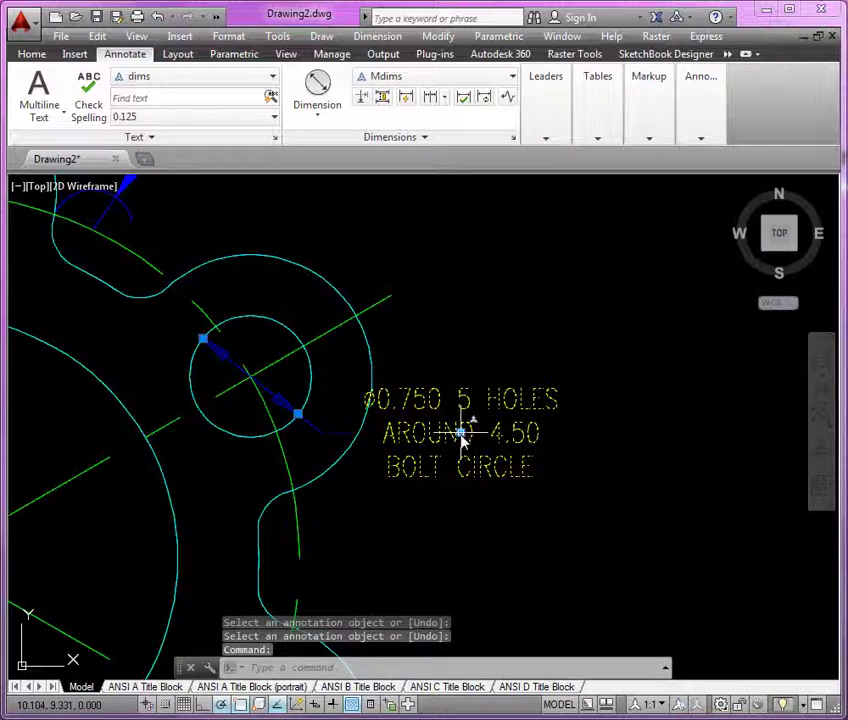
{"action": "mouse_move", "coordinate": [461, 433]}
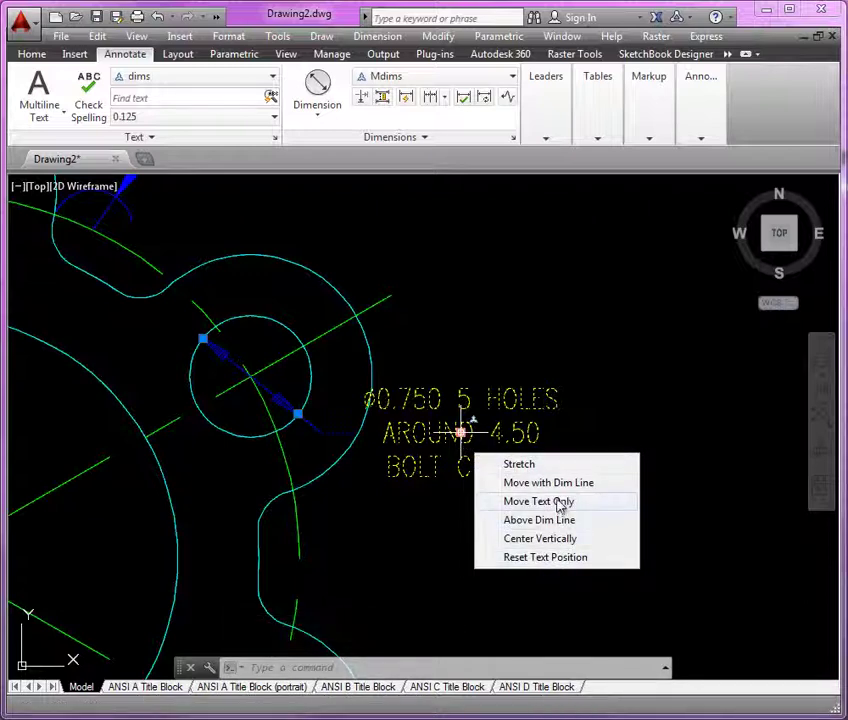
{"action": "left_click", "coordinate": [508, 483]}
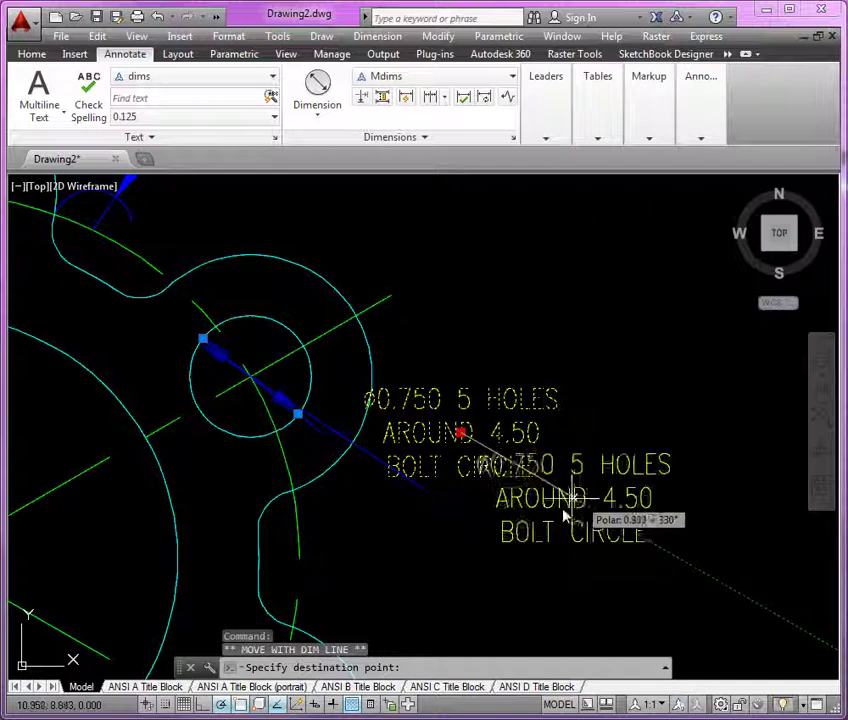
{"action": "left_click", "coordinate": [526, 487]}
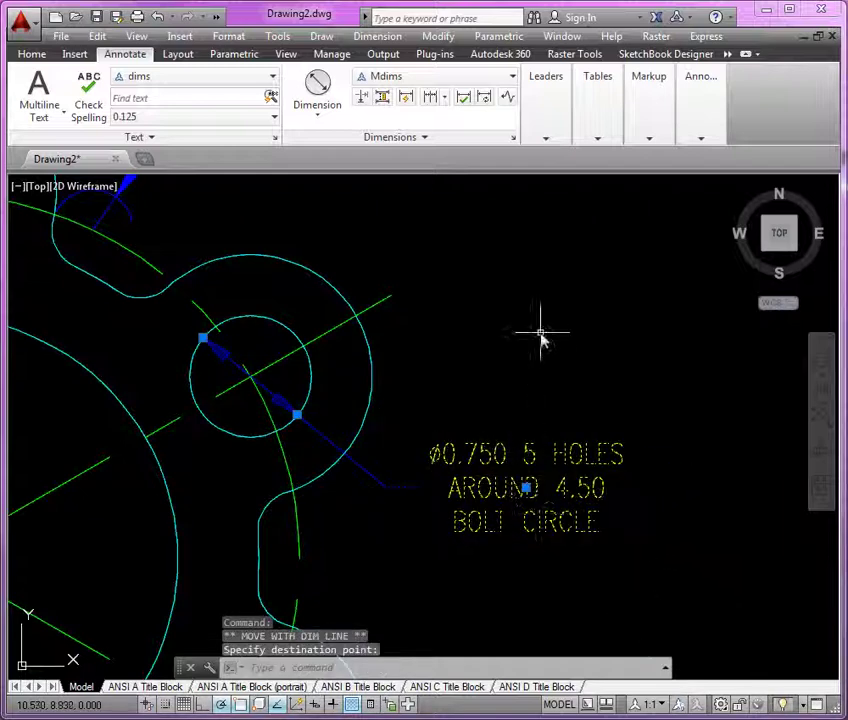
{"action": "key", "text": "Escape"}
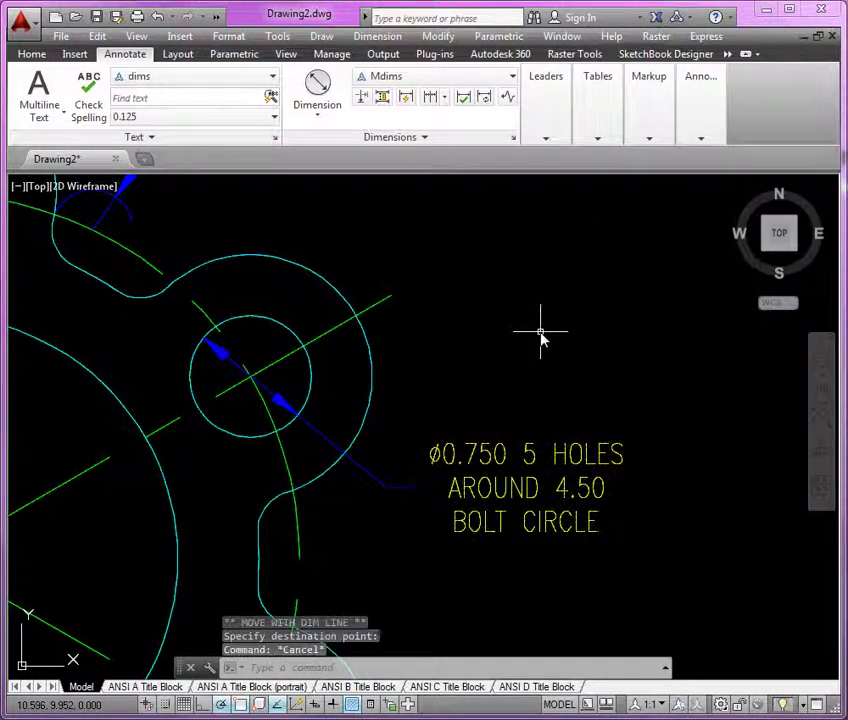
- Add a radius dimension to the large central circle, with its text inside the circle and its arrow pointing to the upper left
{"action": "scroll", "coordinate": [552, 308], "scroll_direction": "down", "scroll_amount": 4}
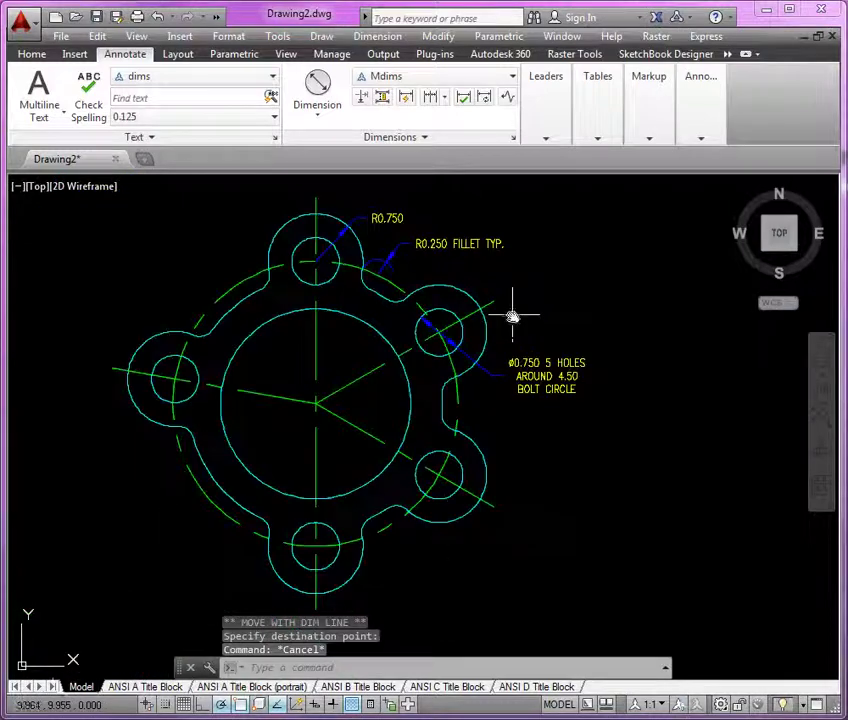
{"action": "middle_click_drag", "start_coordinate": [537, 309], "coordinate": [566, 342]}
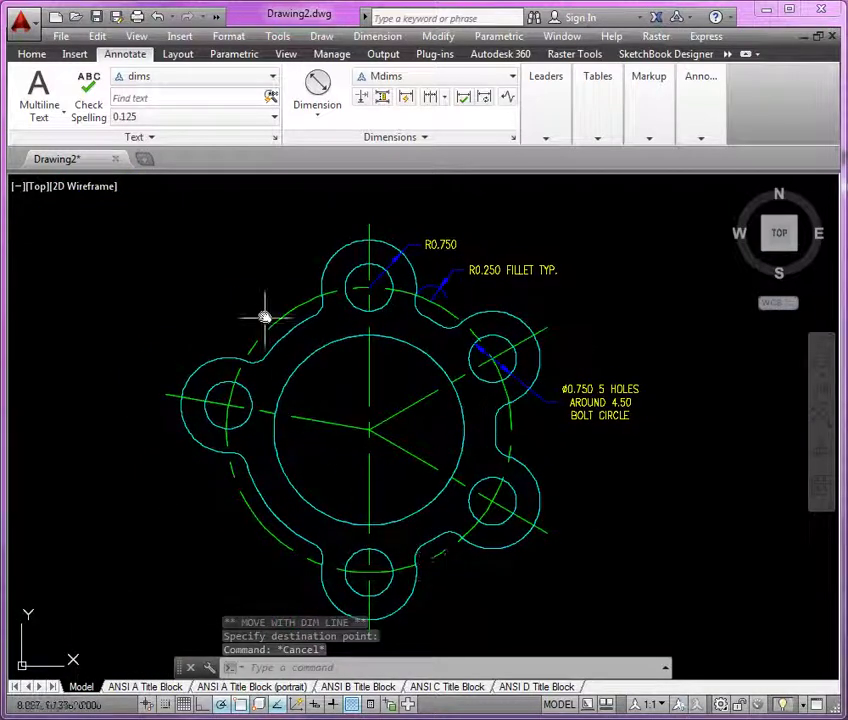
{"action": "scroll", "coordinate": [283, 334], "scroll_direction": "up", "scroll_amount": 4}
{"action": "left_click", "coordinate": [336, 104]}
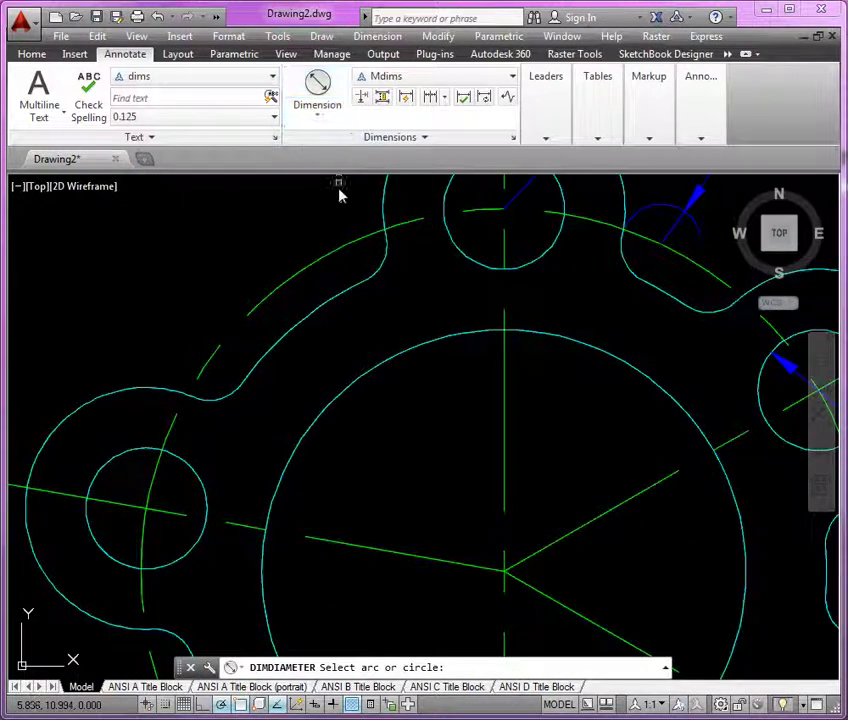
{"action": "left_click", "coordinate": [318, 114]}
{"action": "left_click", "coordinate": [322, 282]}
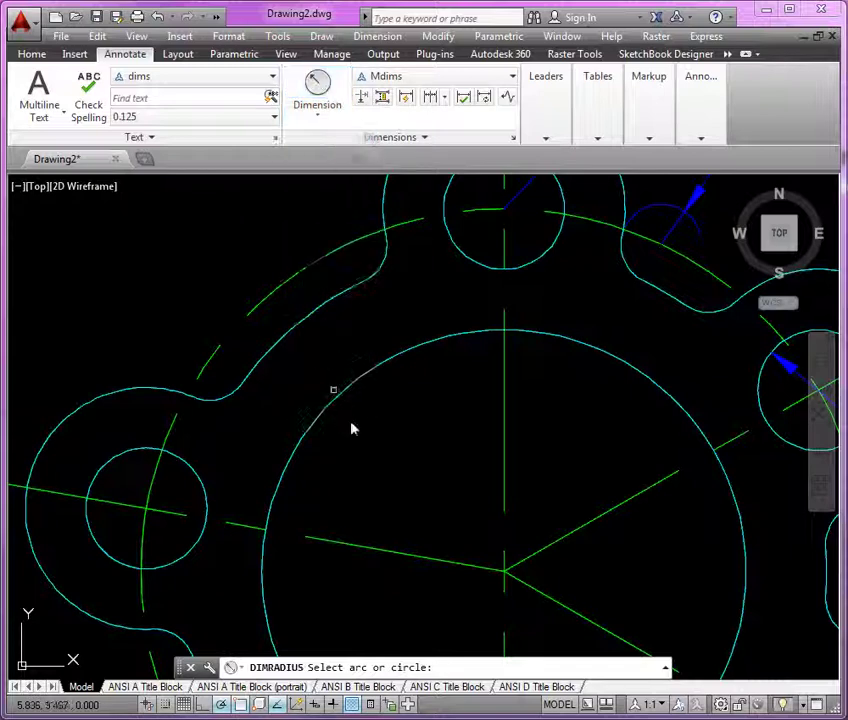
{"action": "left_click", "coordinate": [326, 420]}
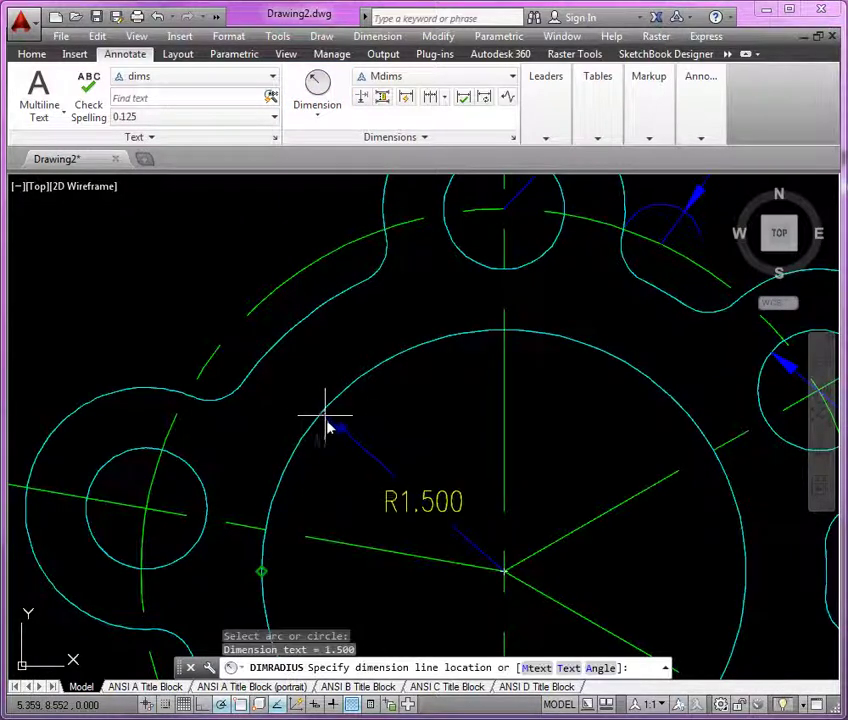
{"action": "left_click", "coordinate": [337, 432]}
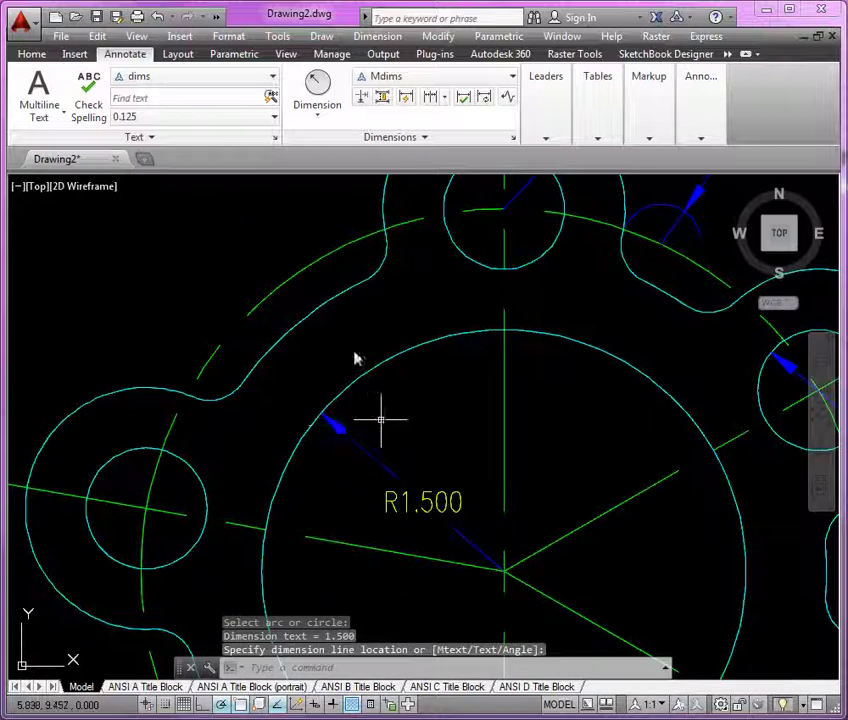
- Add a radius dimension to the flange's outer arc between the top and left lobes, placing its text inside the central circle
{"action": "left_click", "coordinate": [330, 92]}
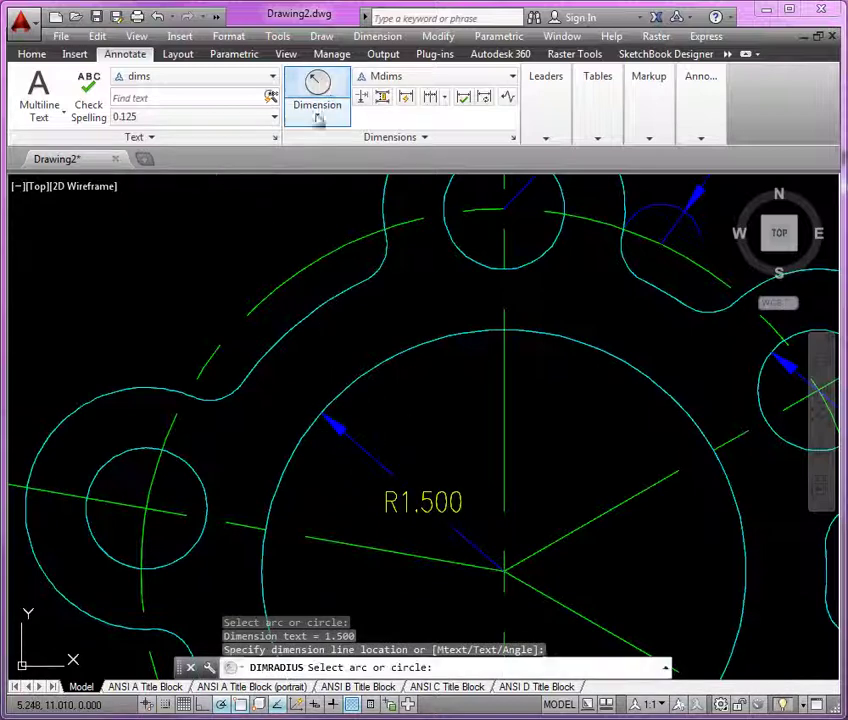
{"action": "left_click", "coordinate": [316, 318]}
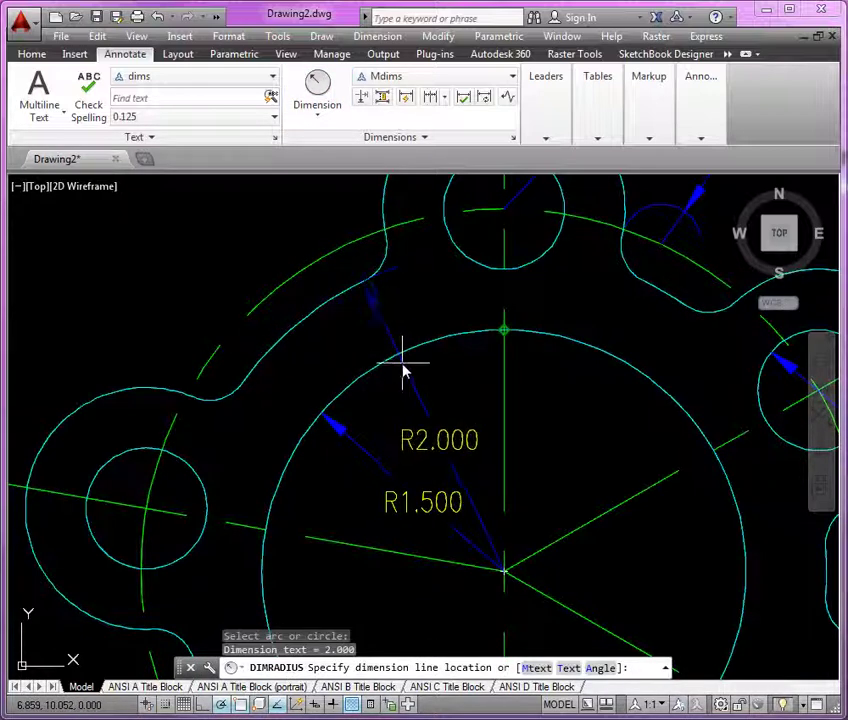
{"action": "left_click", "coordinate": [401, 363]}
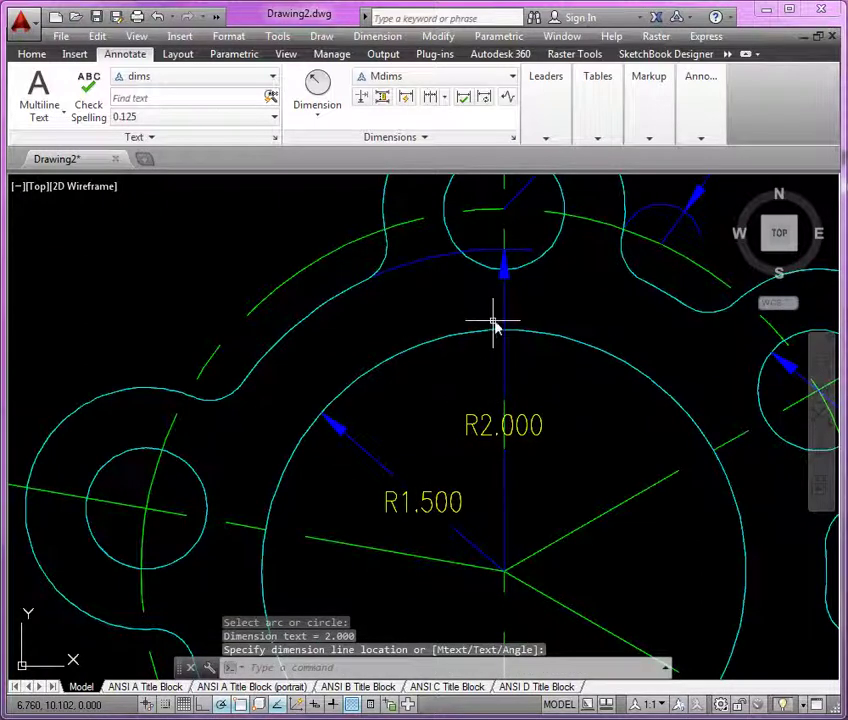
- Try to stretch the R2.000 dimension's arrow end off the vertical centerline onto the upper-left flange arc
{"action": "left_click", "coordinate": [506, 288]}
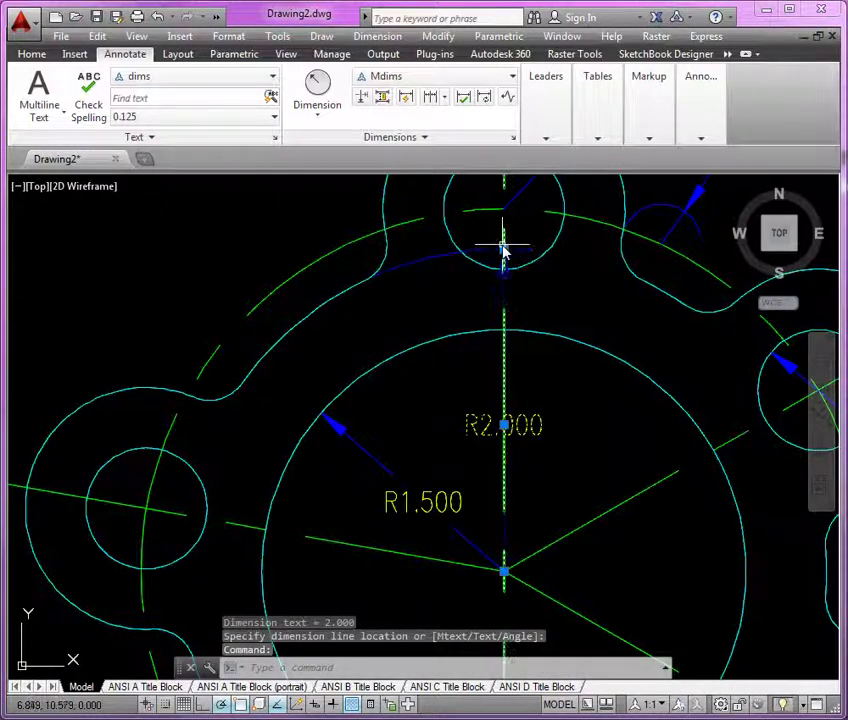
{"action": "left_click", "coordinate": [504, 250]}
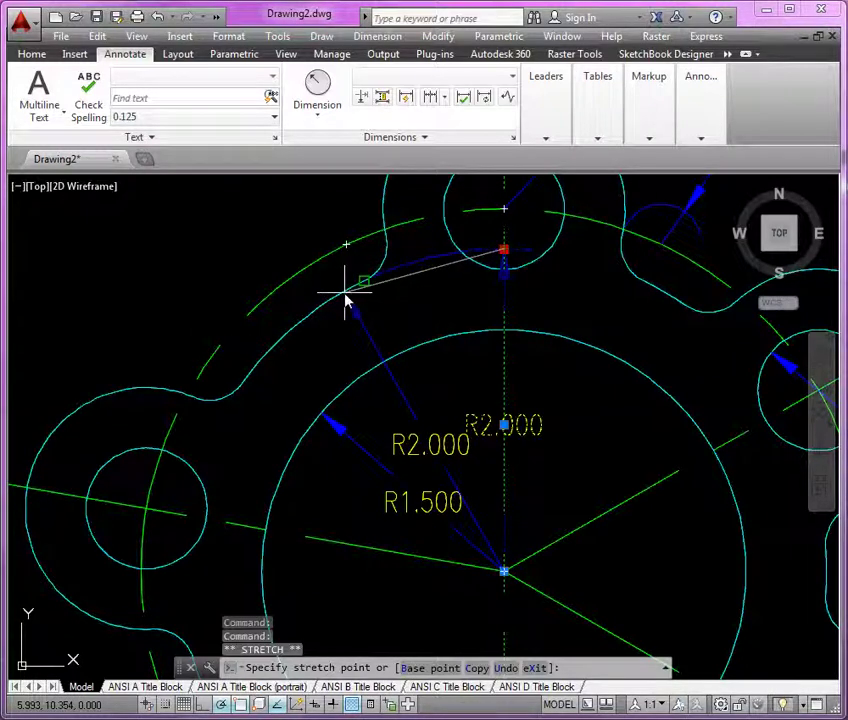
{"action": "key", "text": "Escape"}
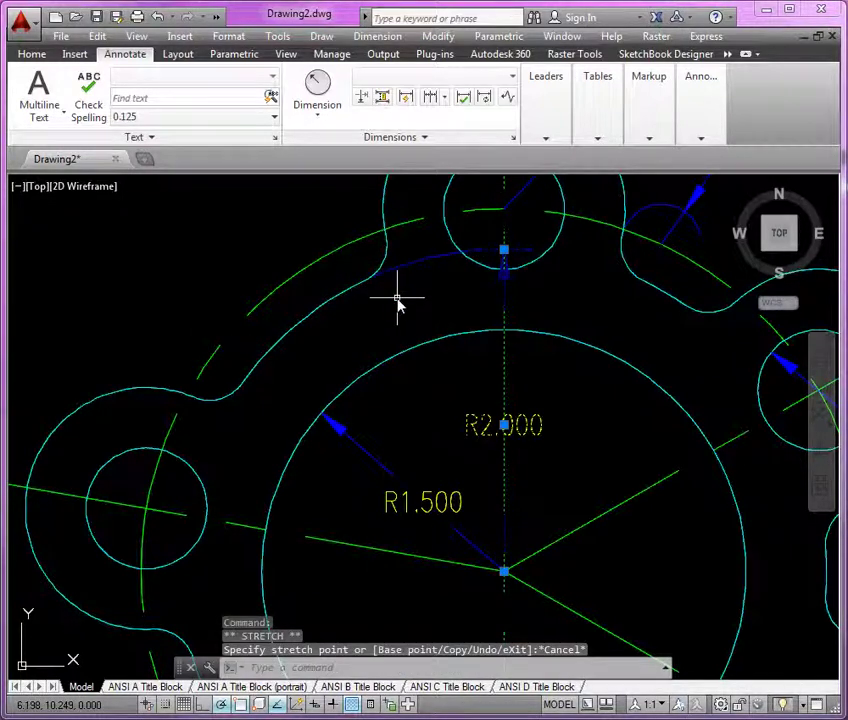
{"action": "key", "text": "ctrl+z"}
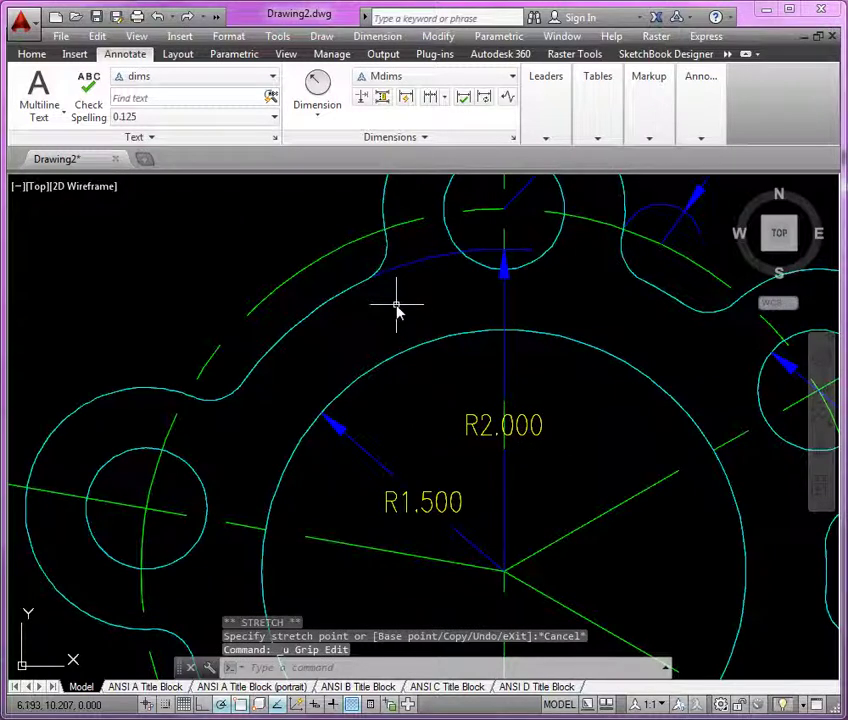
- Undo the outer-arc radius dimension and add it again on the upper-left flange arc, with its arrow pointing to the upper left
{"action": "key", "text": "ctrl+z"}
{"action": "left_click", "coordinate": [340, 88]}
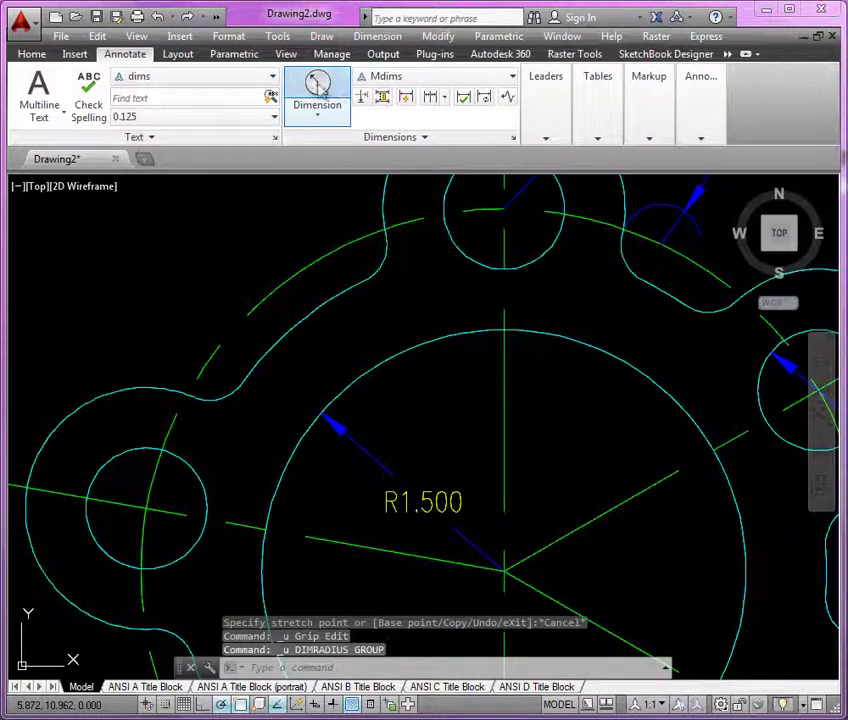
{"action": "left_click", "coordinate": [309, 319]}
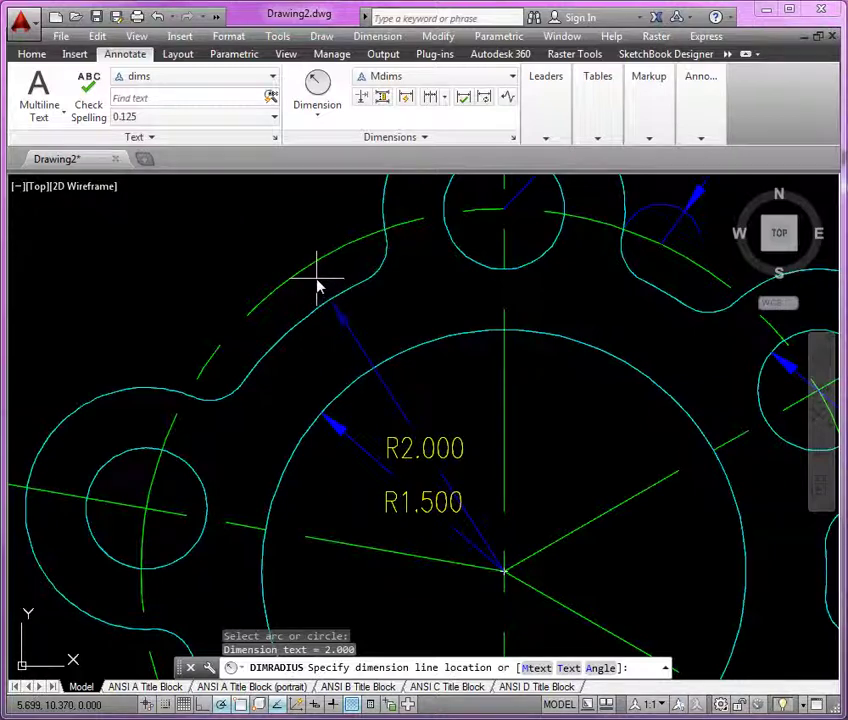
{"action": "left_click", "coordinate": [317, 287]}
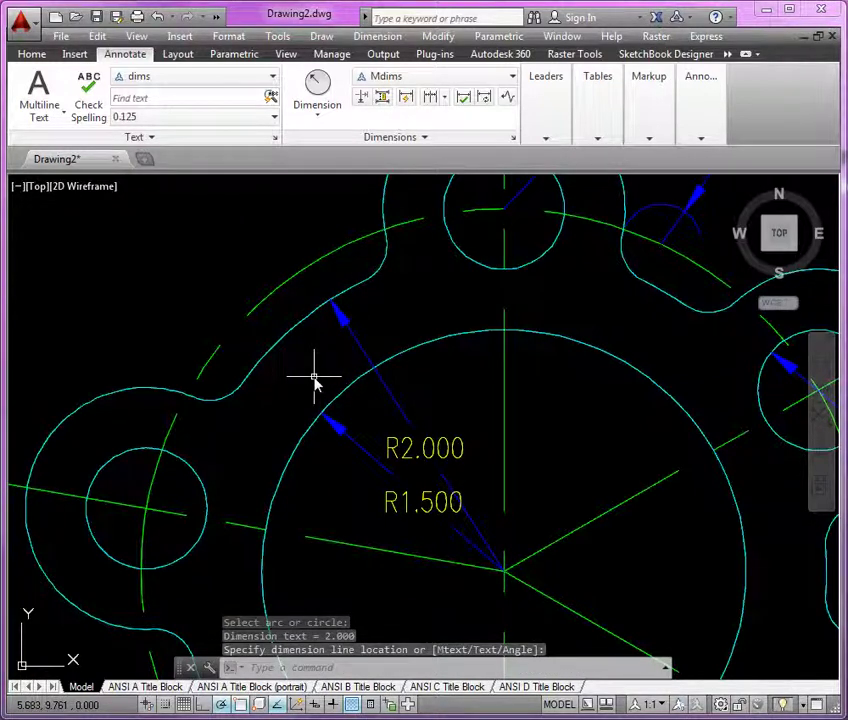
- Add an angular dimension between the bottom hole's vertical centerline and the lower-right hole's centerline, placing its arc outside the flange outline
{"action": "scroll", "coordinate": [338, 290], "scroll_direction": "down", "scroll_amount": 4}
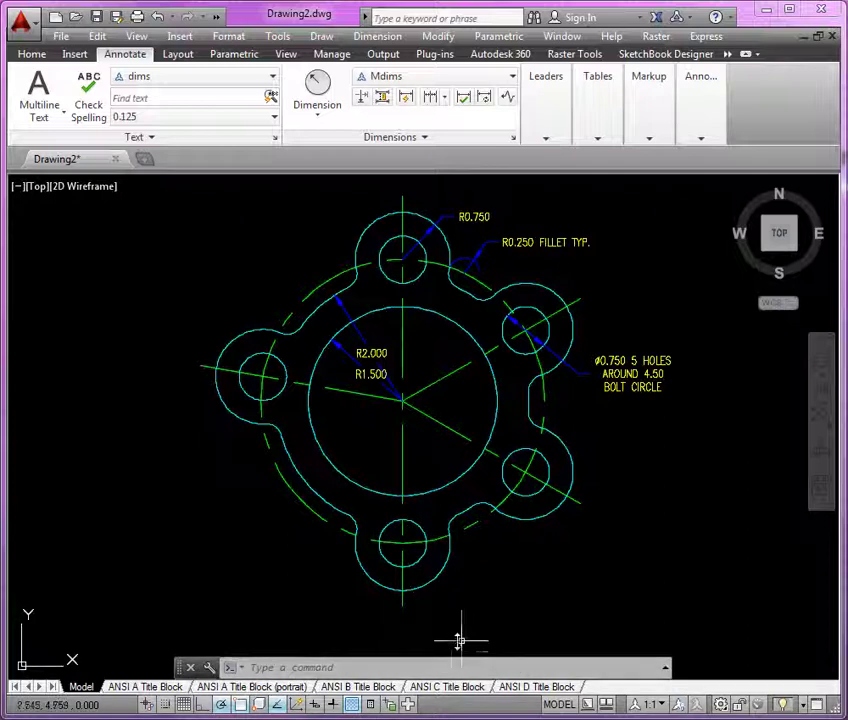
{"action": "scroll", "coordinate": [548, 562], "scroll_direction": "up", "scroll_amount": 4}
{"action": "middle_click_drag", "start_coordinate": [543, 564], "coordinate": [503, 461]}
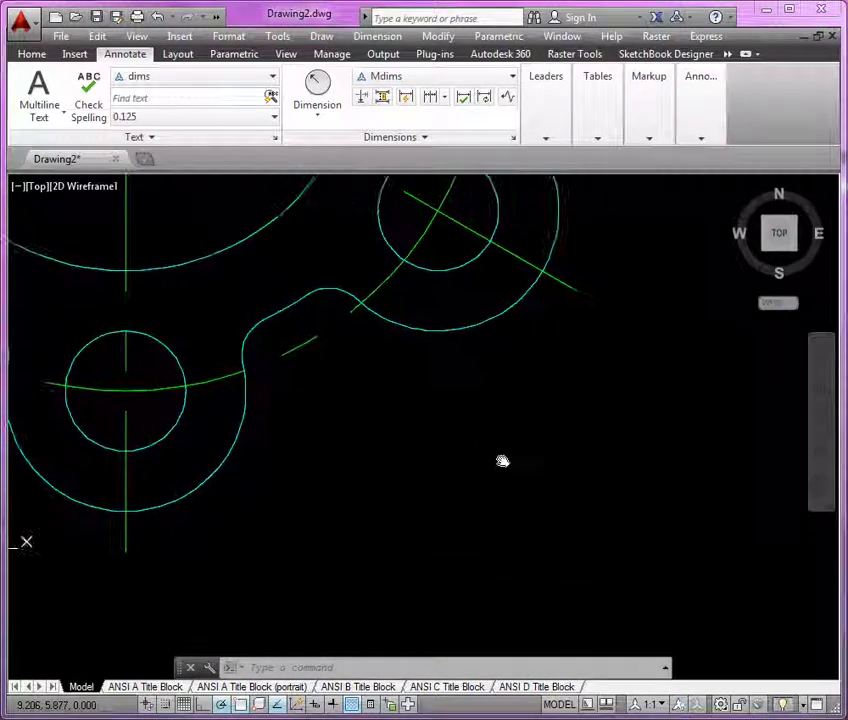
{"action": "left_click", "coordinate": [333, 118]}
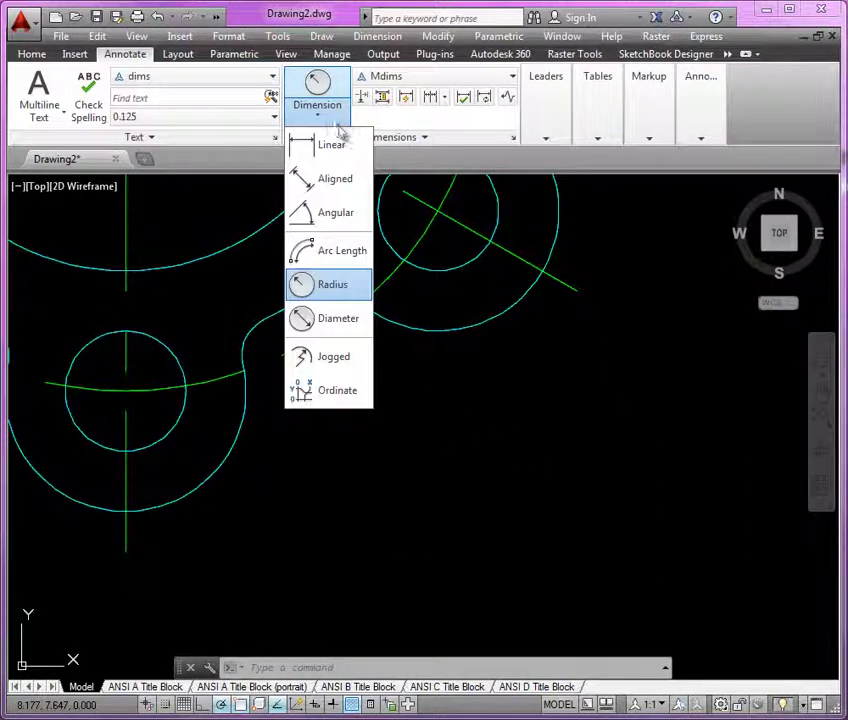
{"action": "left_click", "coordinate": [338, 212]}
{"action": "left_click", "coordinate": [127, 536]}
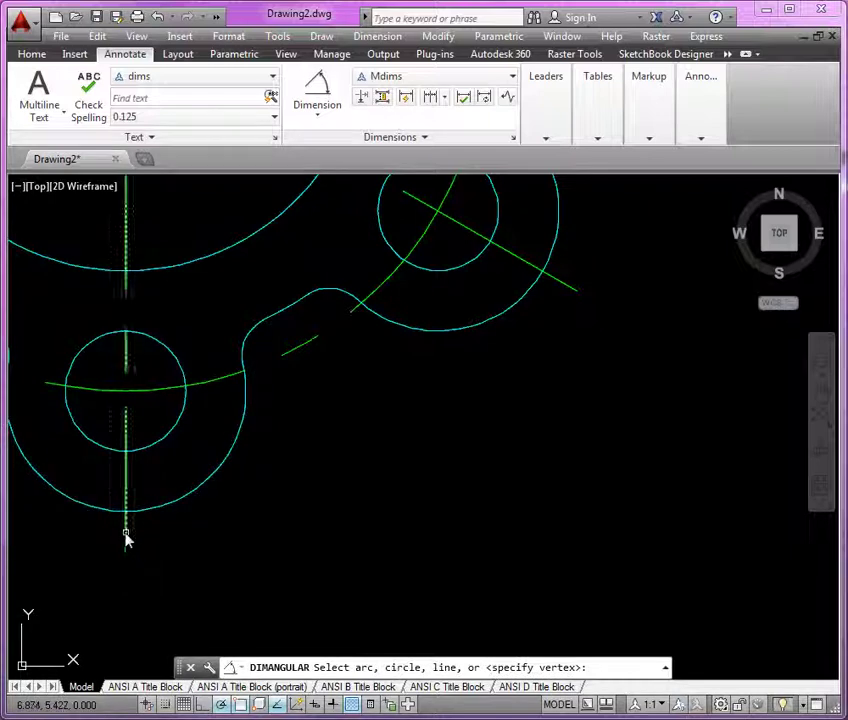
{"action": "left_click", "coordinate": [564, 288]}
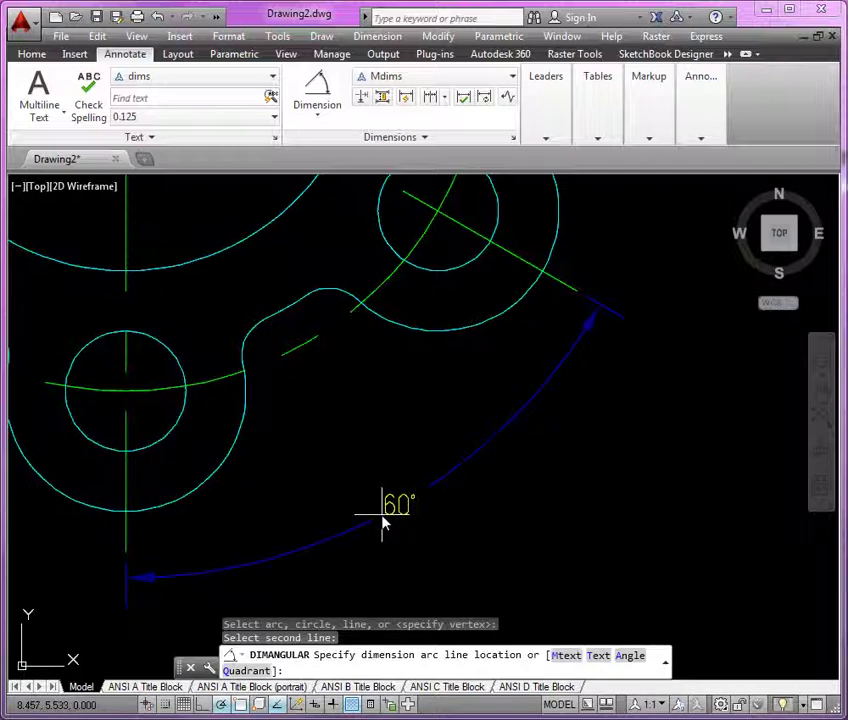
{"action": "left_click", "coordinate": [383, 519]}
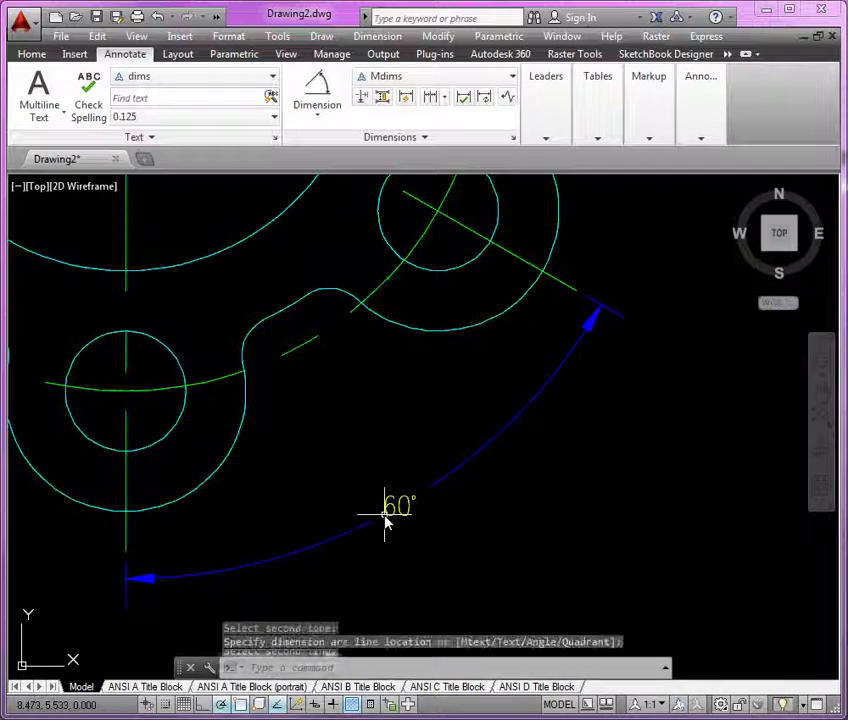
- Append "TYP." after the angle value in the lower-right angular dimension's text
{"action": "type", "text": "ed"}
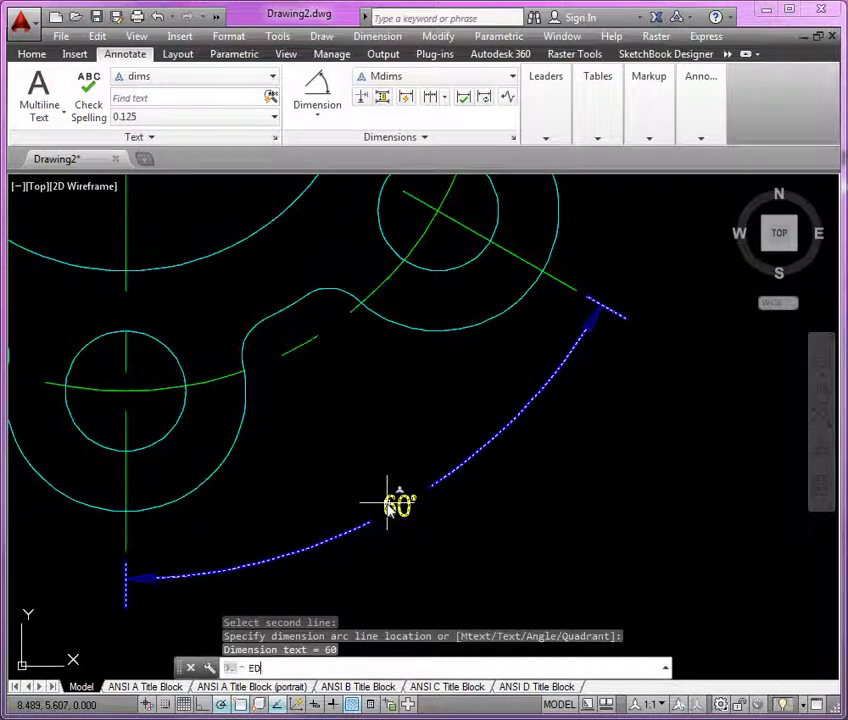
{"action": "key", "text": "Return"}
{"action": "left_click", "coordinate": [399, 508]}
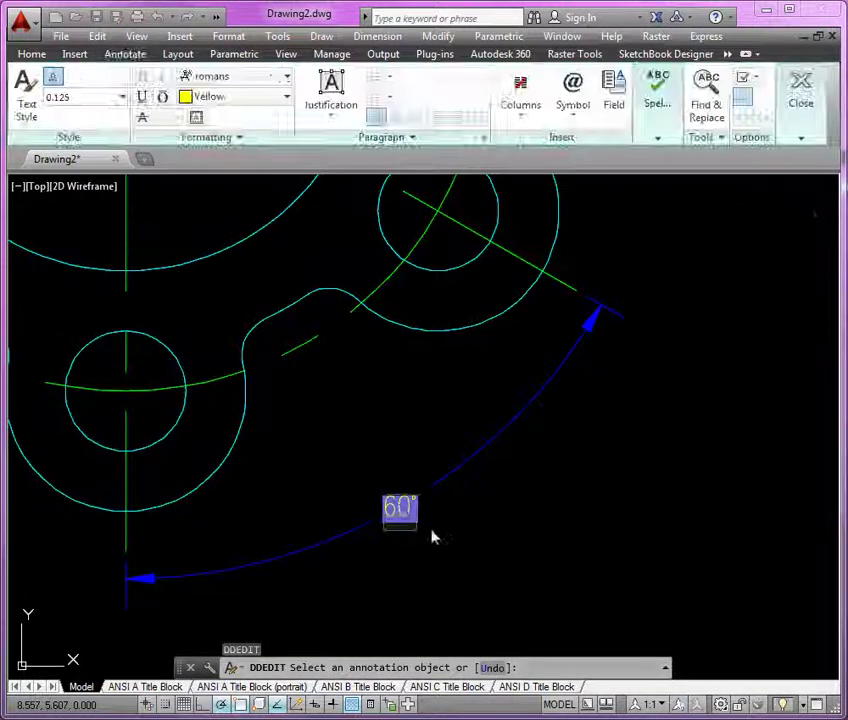
{"action": "type", "text": "T"}
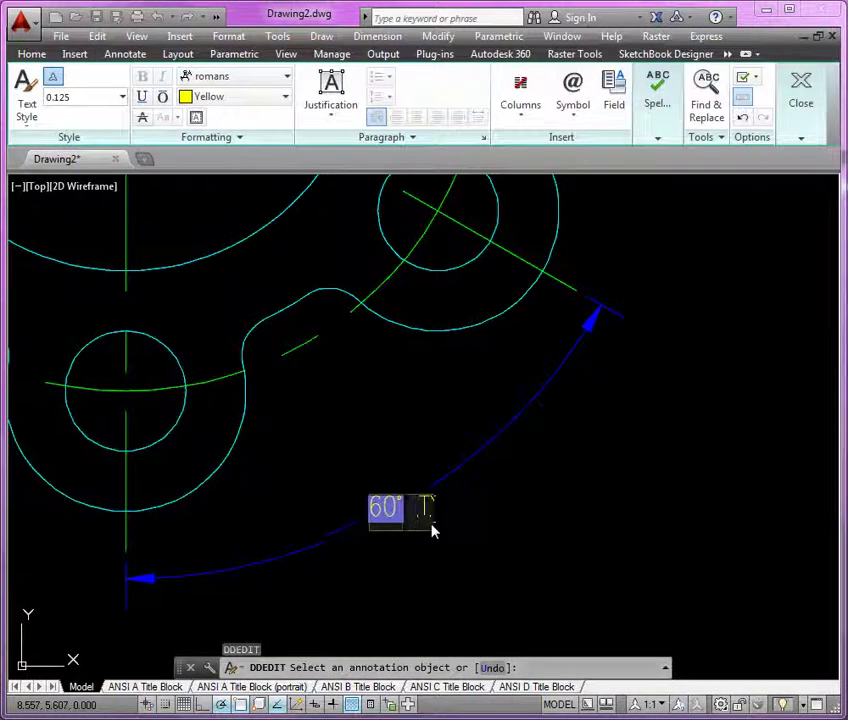
{"action": "type", "text": "YP."}
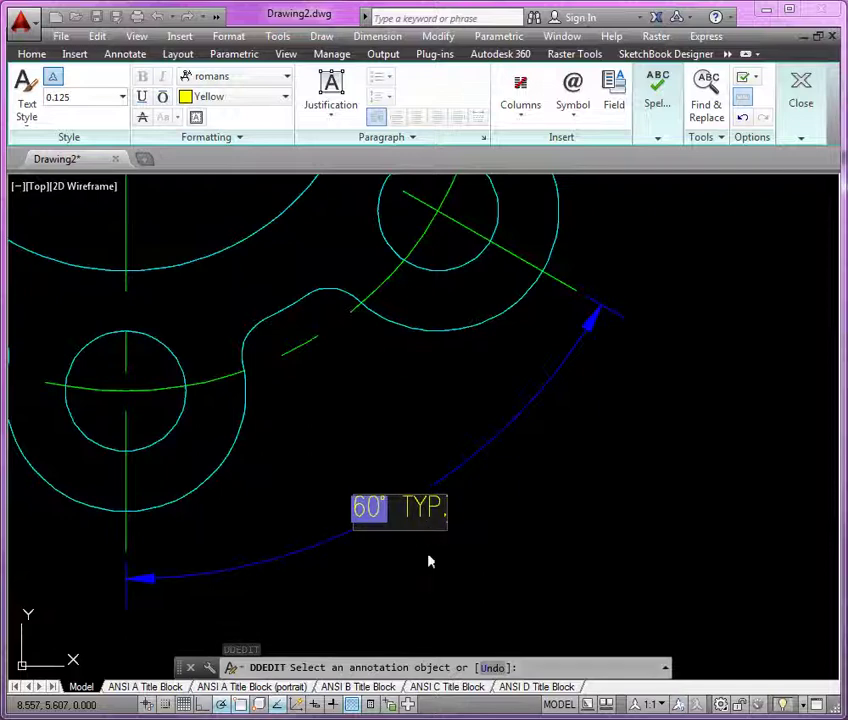
{"action": "left_click", "coordinate": [429, 561]}
- Add an angular dimension between the left hole's centerline and the top vertical centerline, placing its arc outside the upper-left flange outline
{"action": "scroll", "coordinate": [430, 545], "scroll_direction": "down", "scroll_amount": 6}
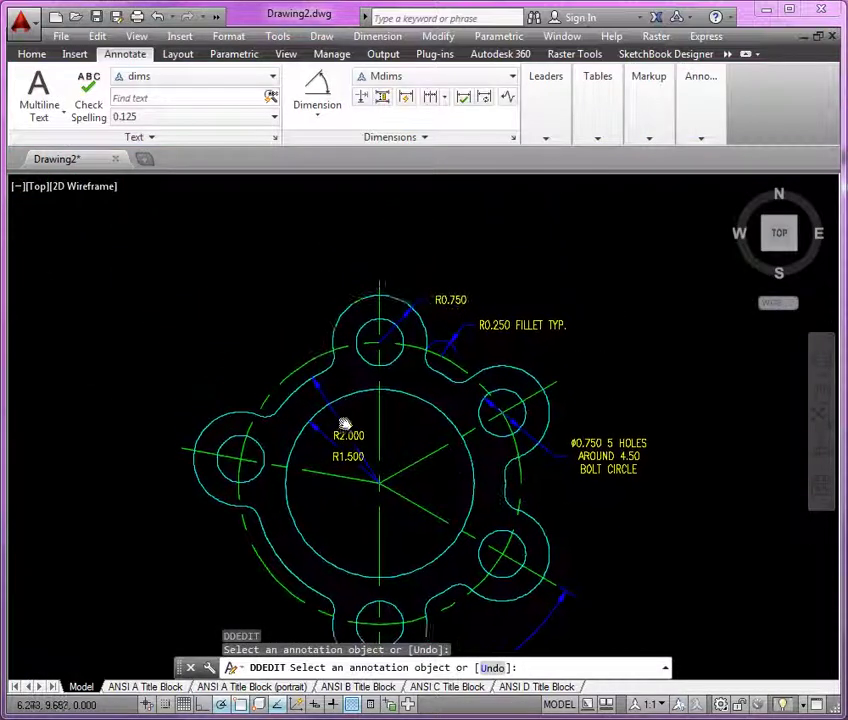
{"action": "scroll", "coordinate": [222, 275], "scroll_direction": "up", "scroll_amount": 3}
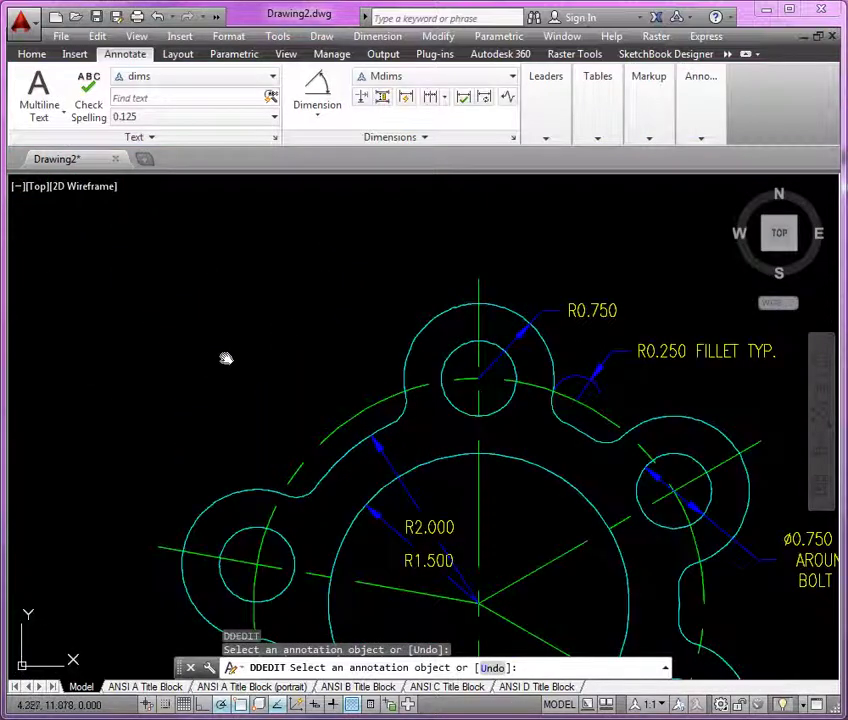
{"action": "left_click", "coordinate": [318, 95]}
{"action": "left_click", "coordinate": [167, 553]}
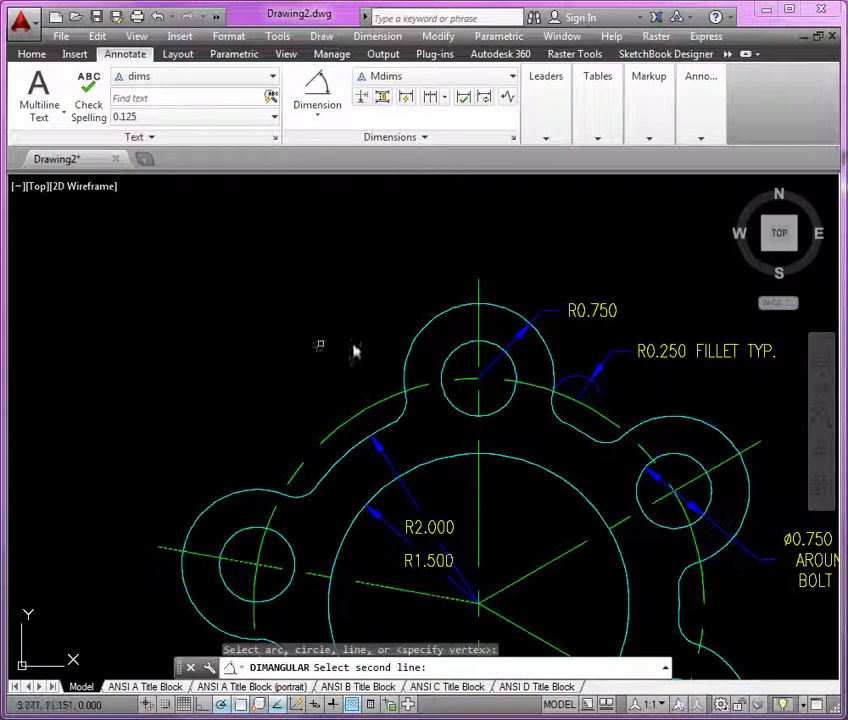
{"action": "left_click", "coordinate": [478, 288]}
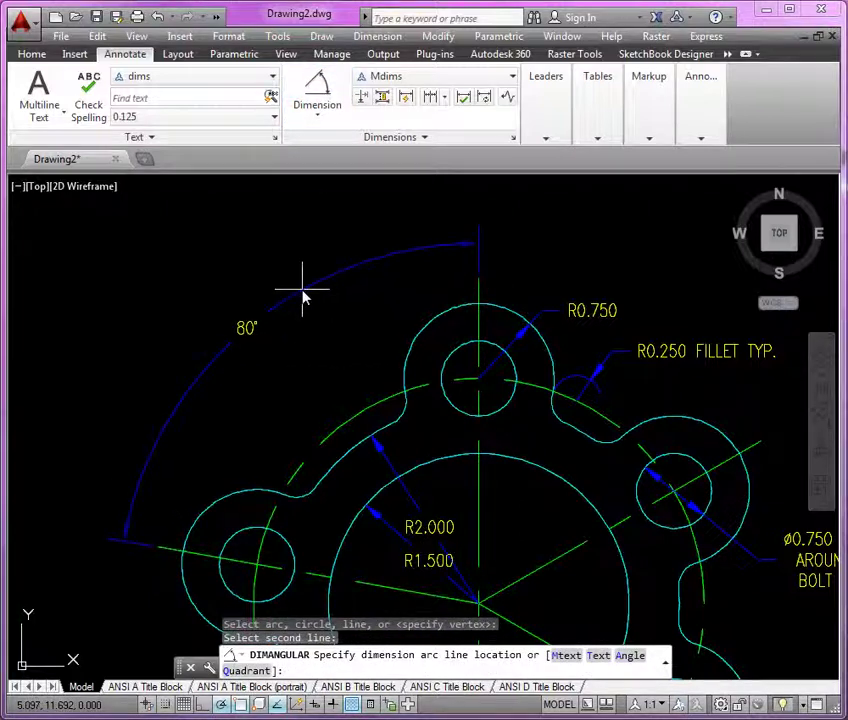
{"action": "left_click", "coordinate": [294, 294]}
{"action": "type", "text": "z"}
{"action": "key", "text": "Return"}
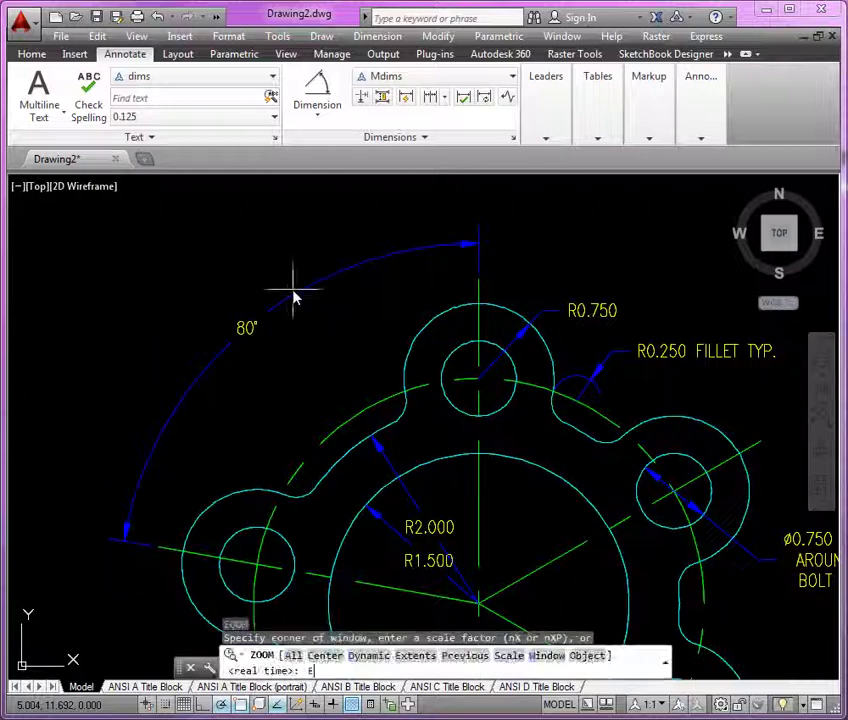
{"action": "type", "text": "e"}
{"action": "key", "text": "Return"}
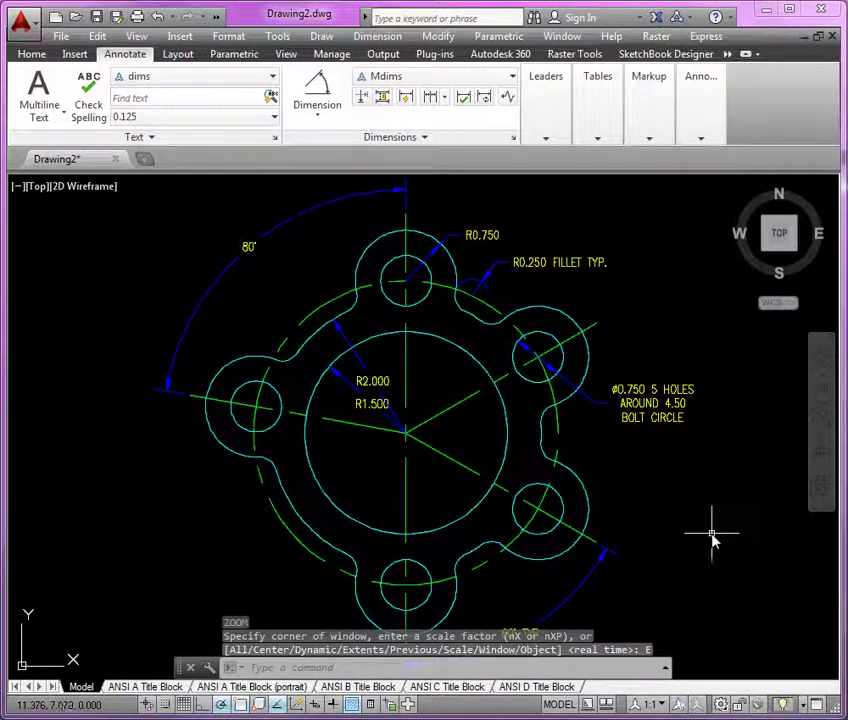